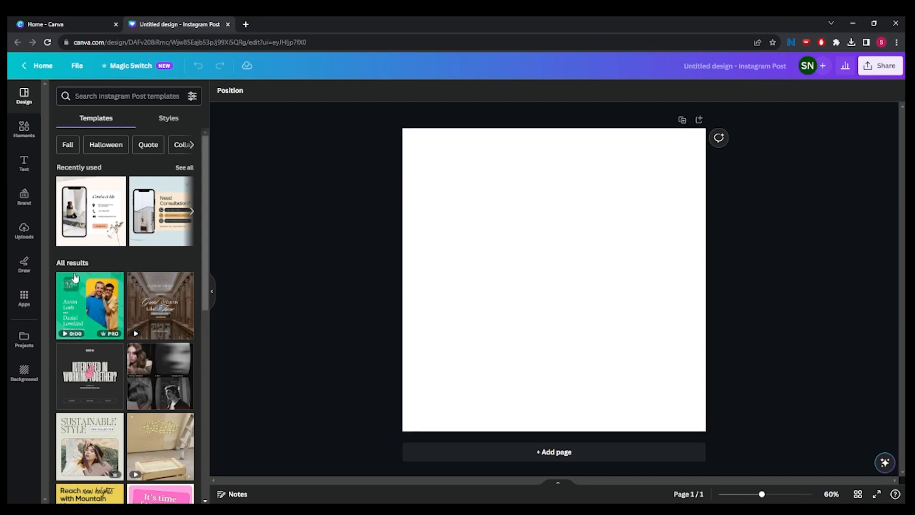
# Step: Browse the suggested Instagram Post templates for a suitable design
pyautogui.scroll(-6, 75, 277)
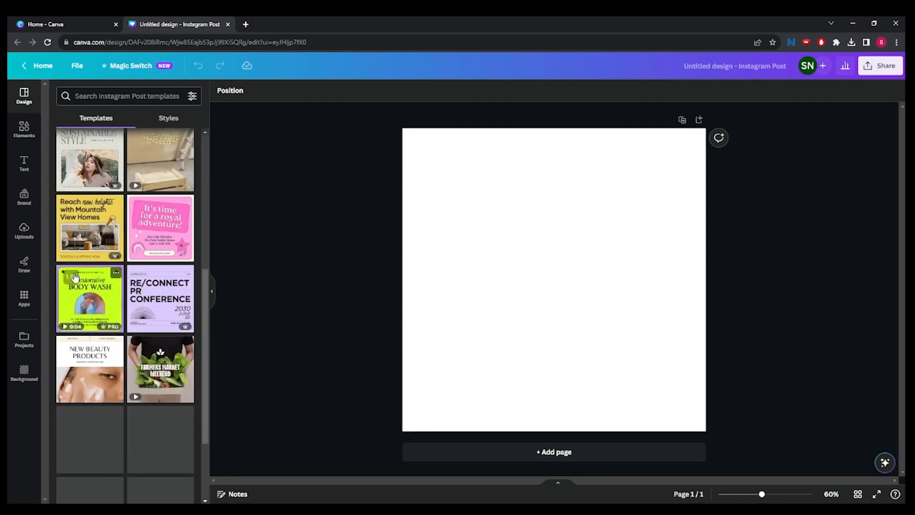
pyautogui.scroll(-9, 75, 276)
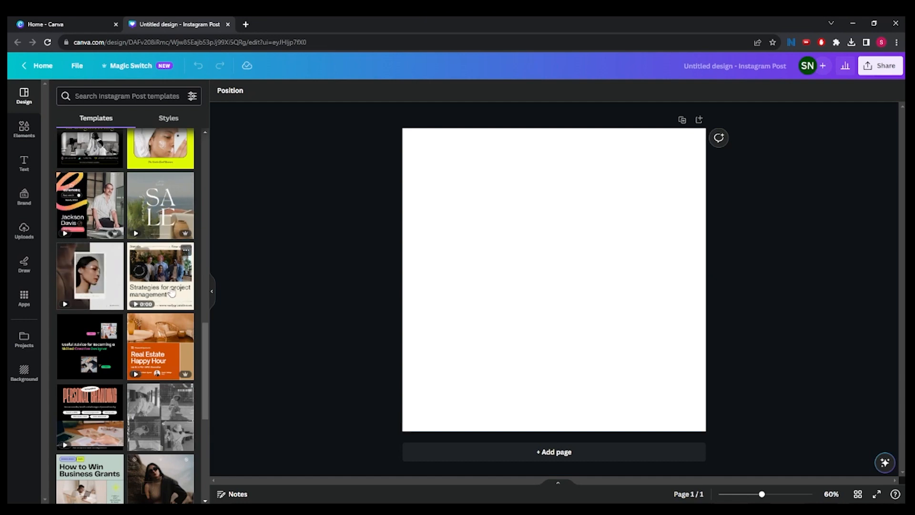
pyautogui.scroll(-1, 172, 292)
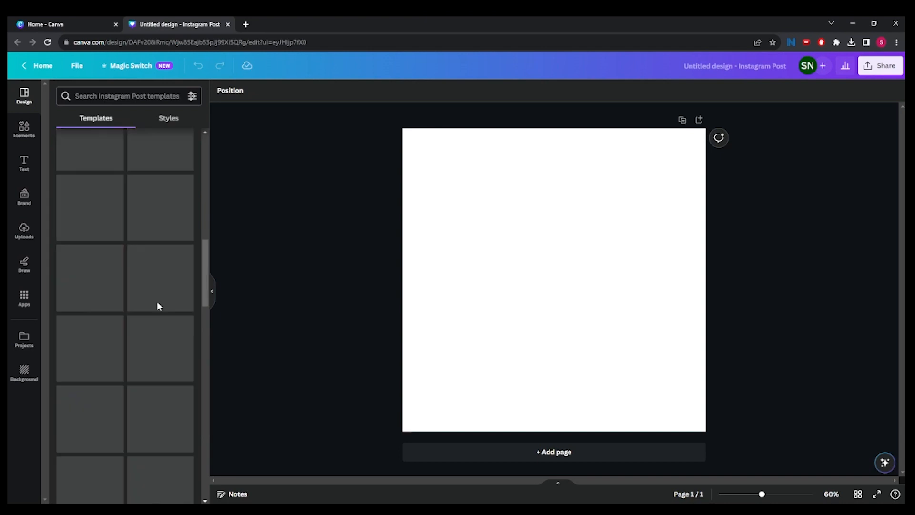
pyautogui.scroll(-4, 157, 303)
pyautogui.scroll(20, 158, 304)
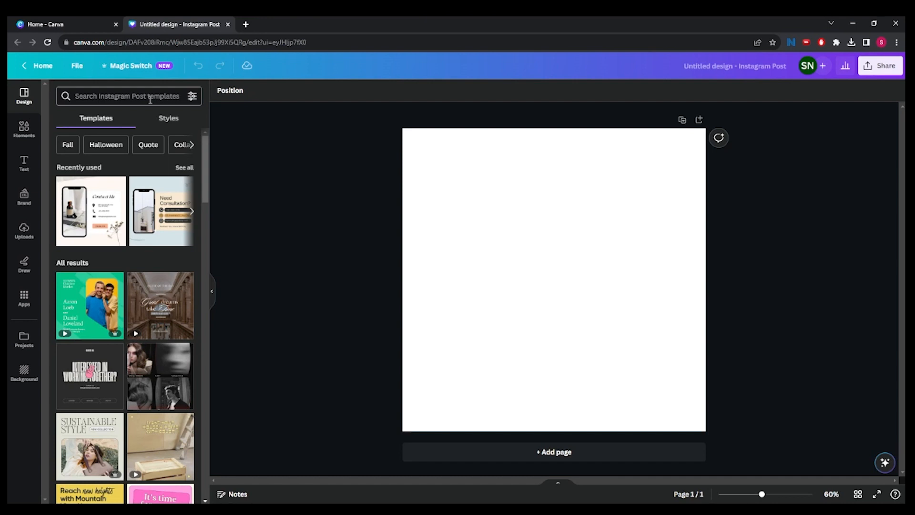
# Step: Search the Instagram Post templates for "password" and look through the results
pyautogui.click(150, 99)
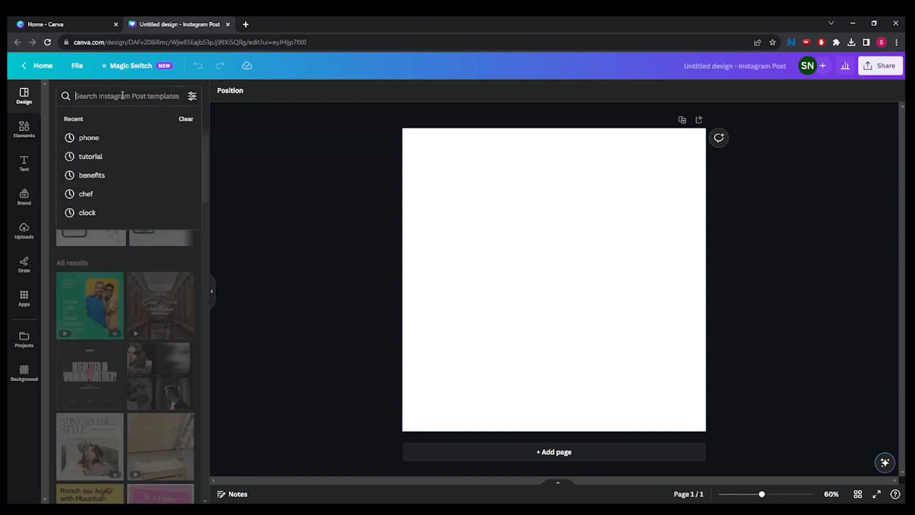
pyautogui.write('password')
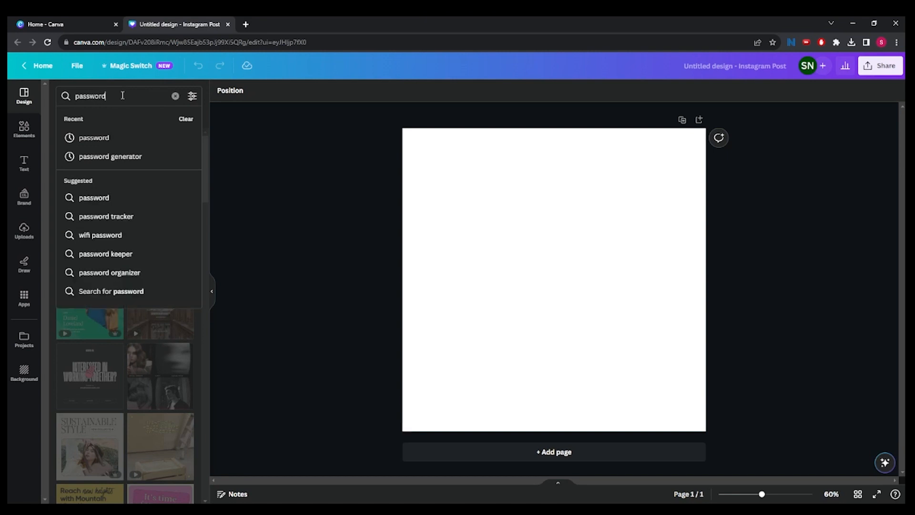
pyautogui.press('Return')
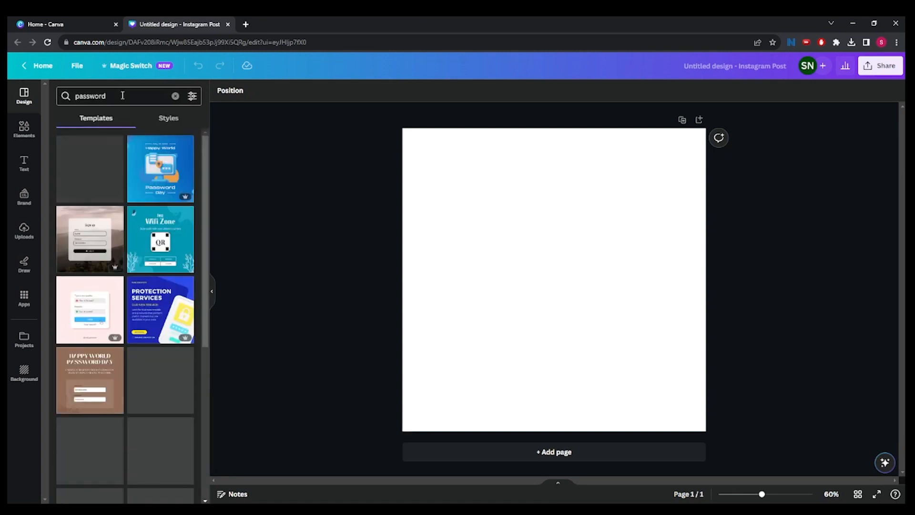
pyautogui.scroll(-6, 105, 287)
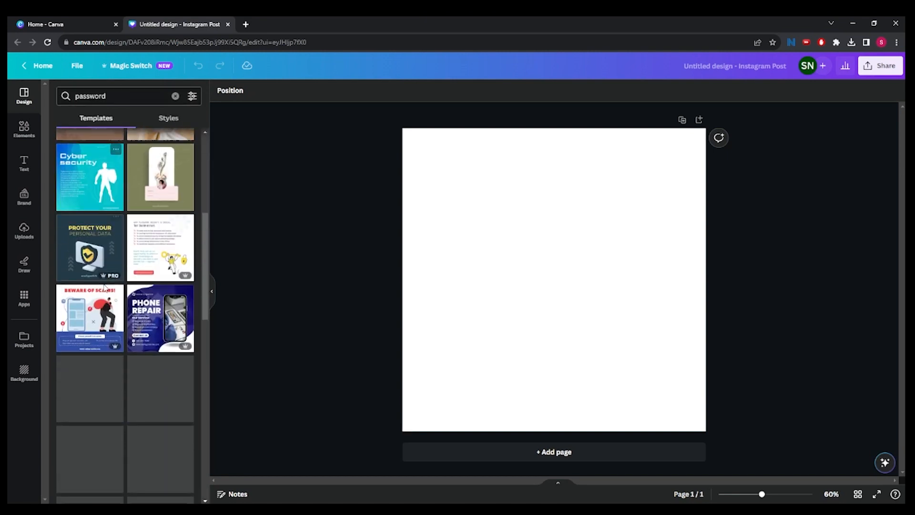
pyautogui.scroll(-5, 107, 399)
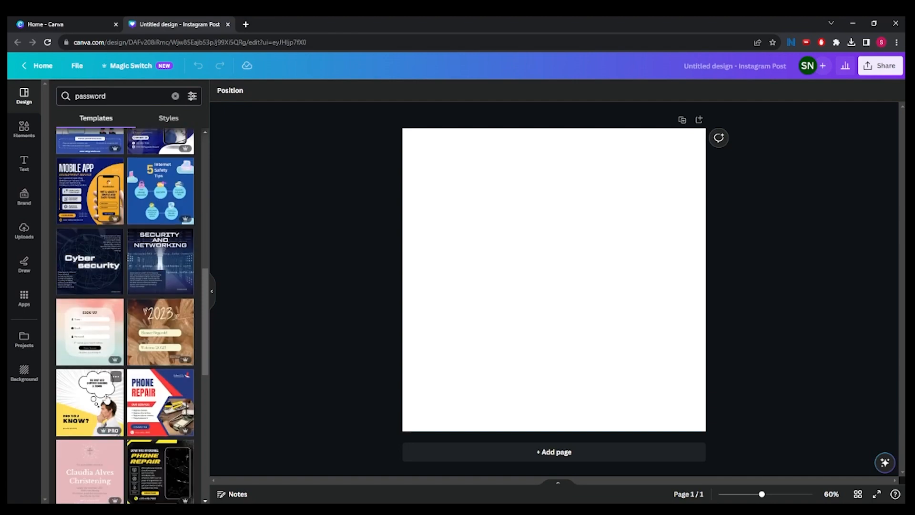
pyautogui.scroll(-4, 148, 423)
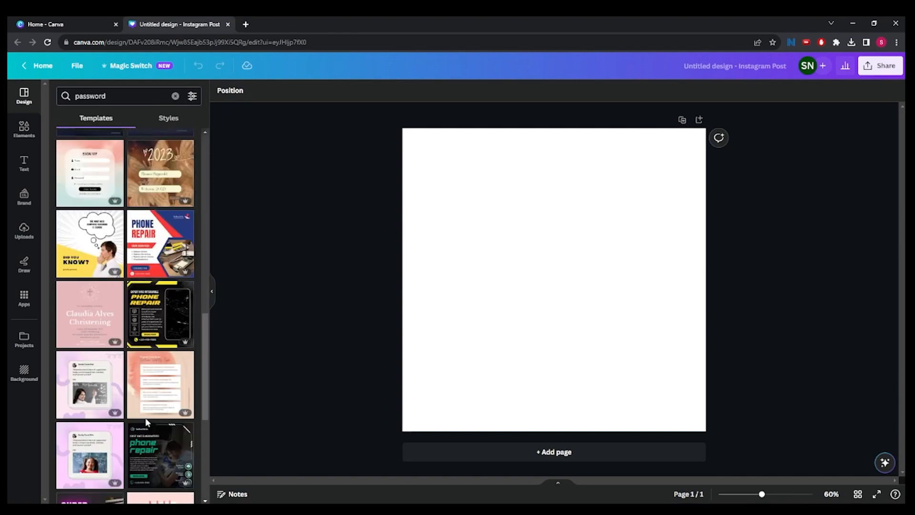
pyautogui.scroll(-7, 147, 422)
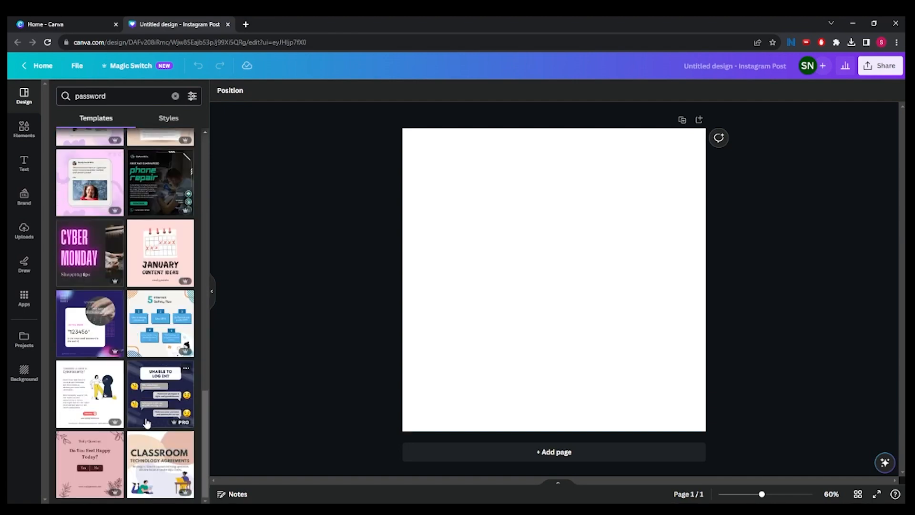
pyautogui.scroll(-5, 147, 423)
# Step: Search the templates for "phone" instead and apply the teal and white "Download Our App" template to the page
pyautogui.click(175, 95)
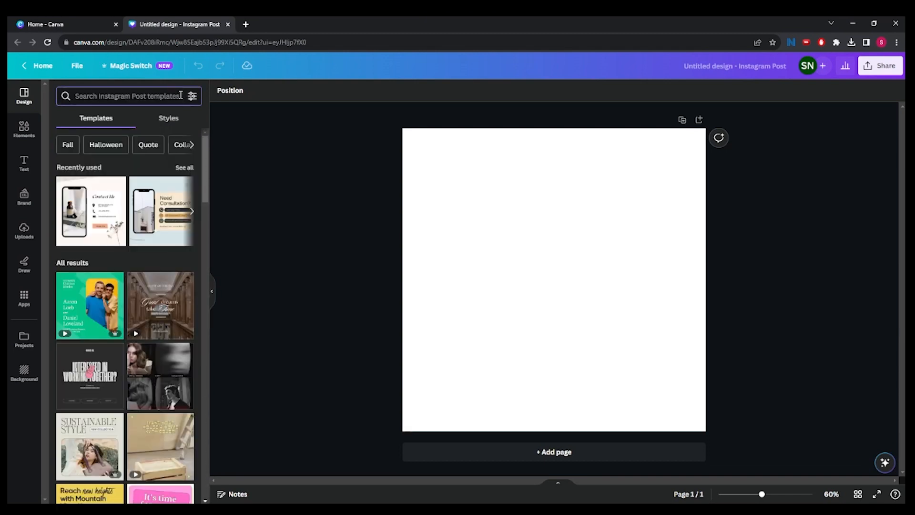
pyautogui.write('phone')
pyautogui.press('Return')
pyautogui.scroll(-10, 101, 360)
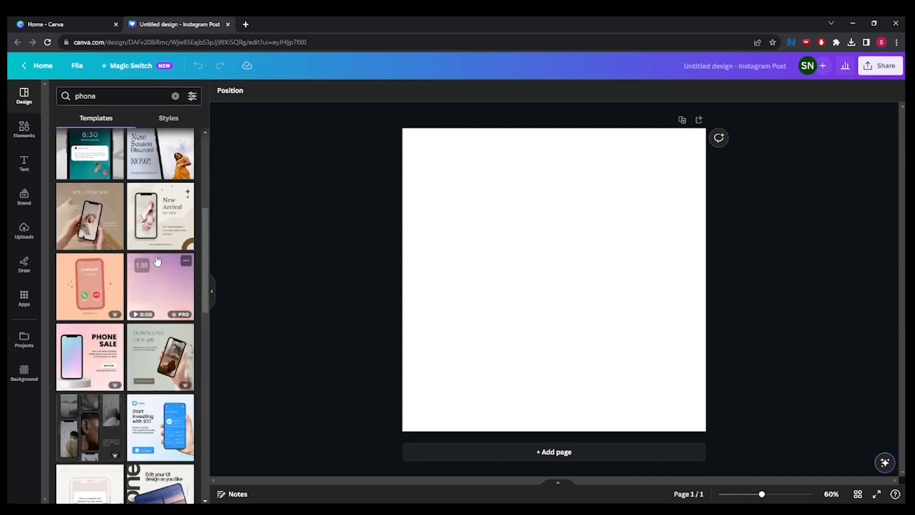
pyautogui.scroll(-15, 100, 359)
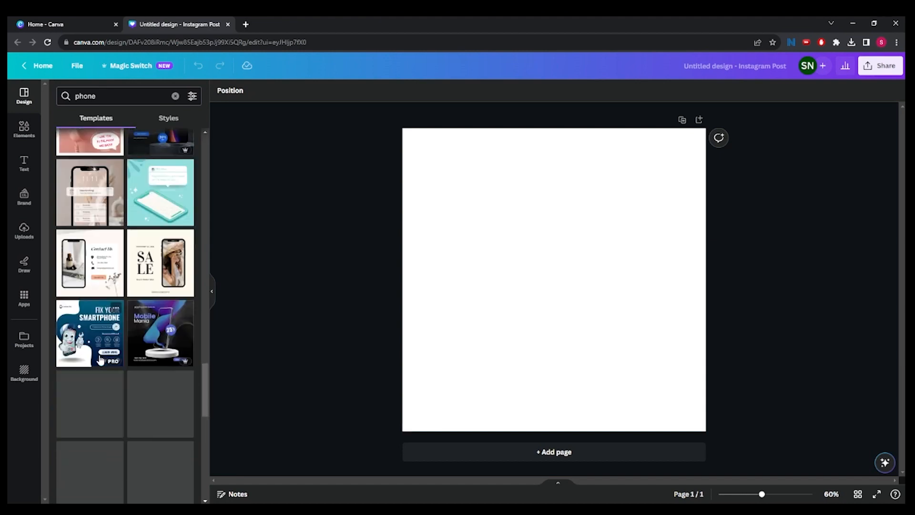
pyautogui.scroll(-12, 104, 332)
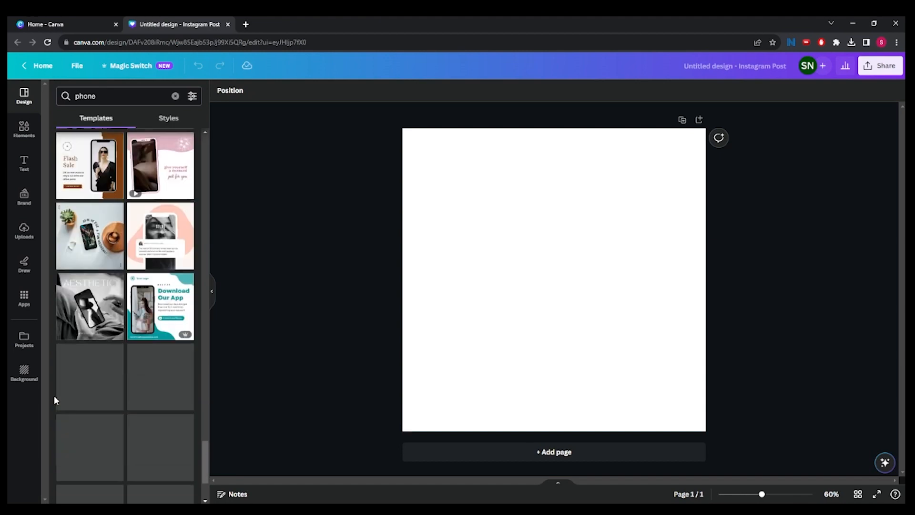
pyautogui.click(164, 333)
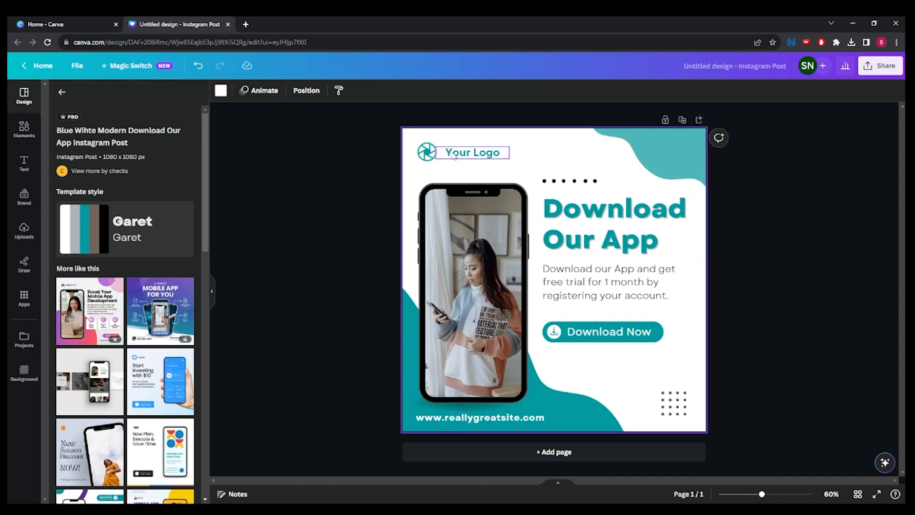
# Step: Replace the "Download Our App" headline with "Pass Wizard"
pyautogui.doubleClick(631, 234)
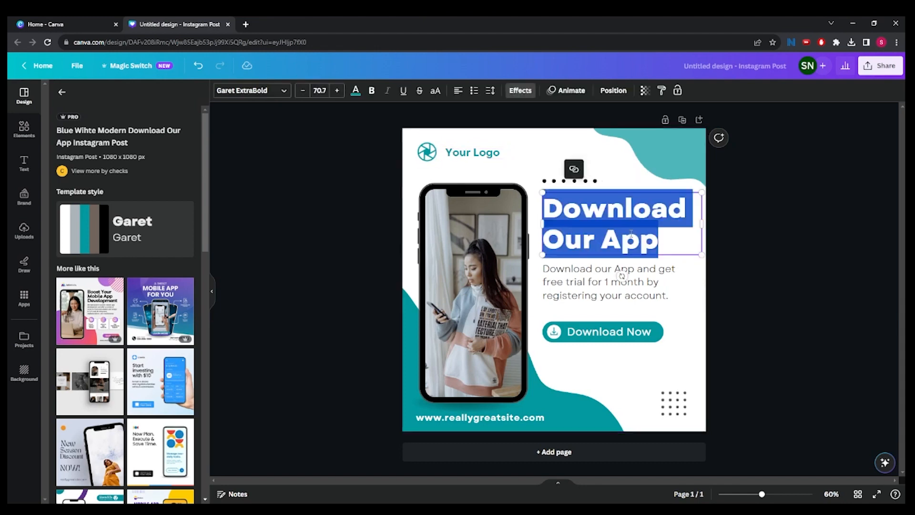
pyautogui.write('Pa')
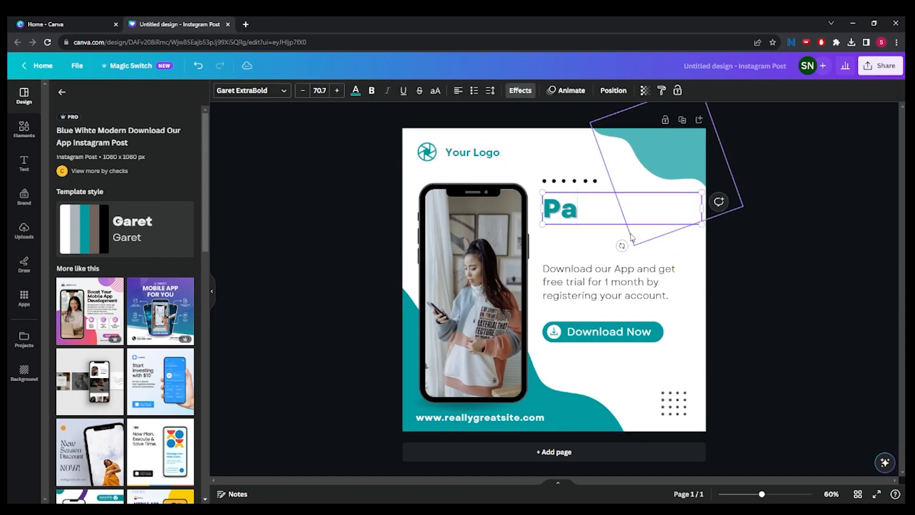
pyautogui.write('ss Wizard')
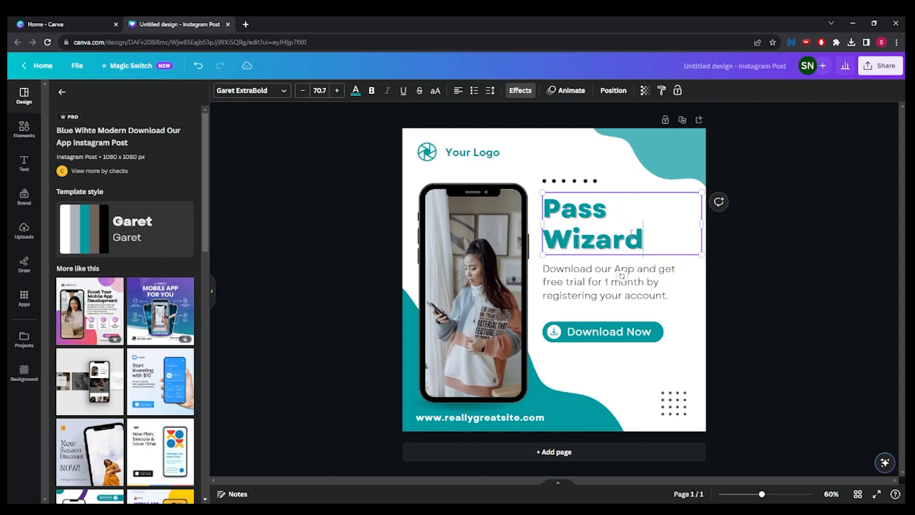
# Step: Replace the description below the headline with three lines: "Secure password generator", "Unlimited passwords" and "Shared group passwords"
pyautogui.click(630, 302)
pyautogui.doubleClick(630, 302)
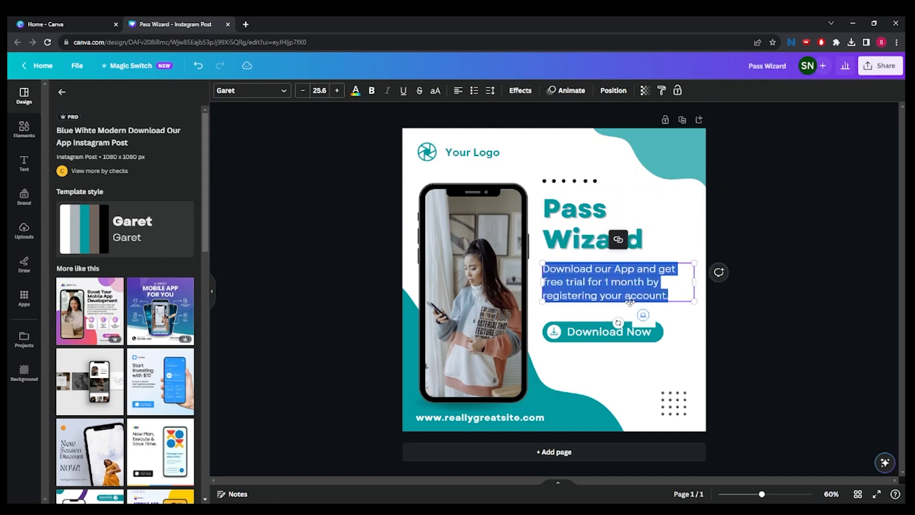
pyautogui.press('BackSpace')
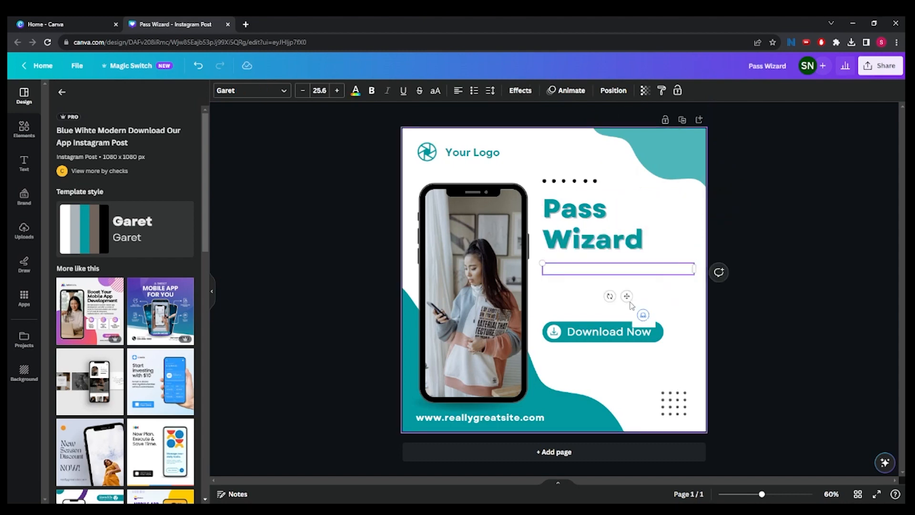
pyautogui.write('Secure pa')
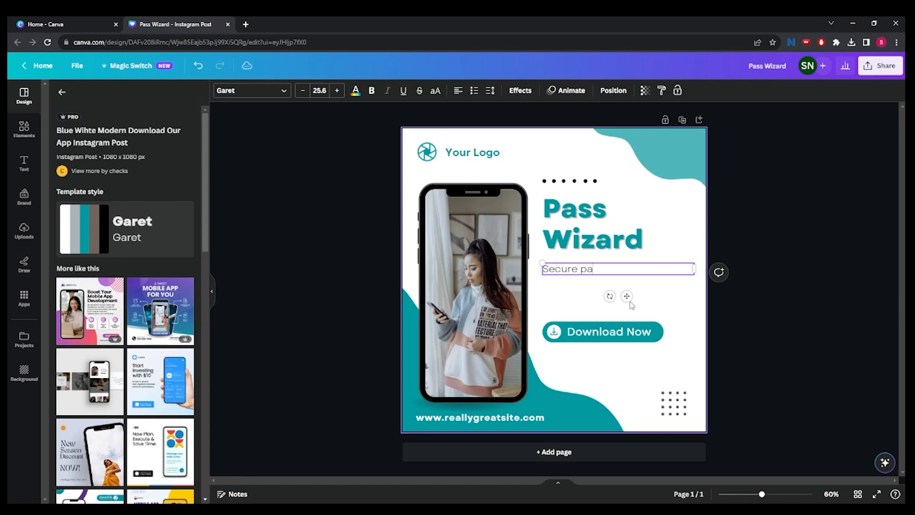
pyautogui.write('ssword gneerat')
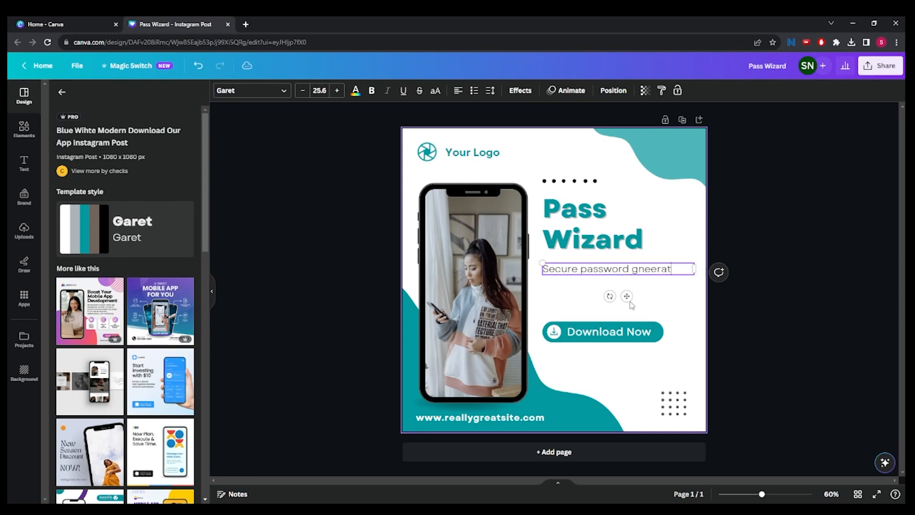
pyautogui.write('erator')
pyautogui.press('Return')
pyautogui.write('Unlimit')
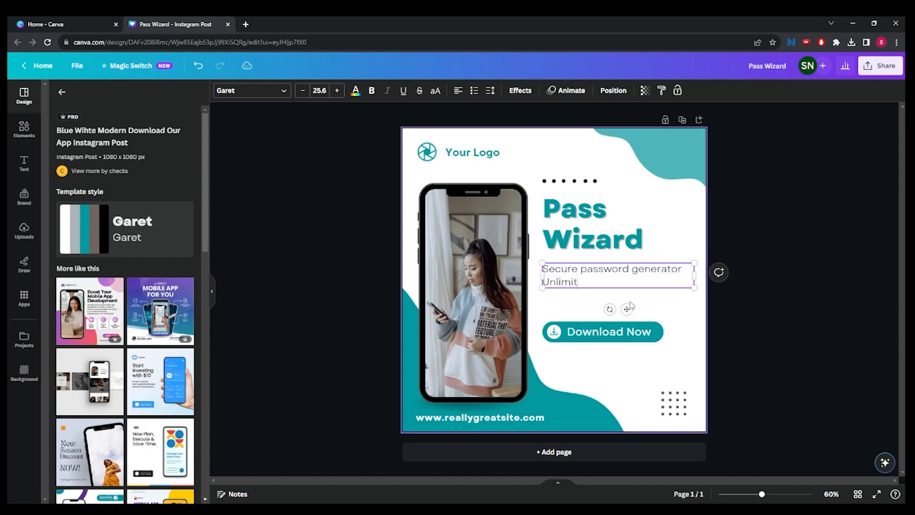
pyautogui.write('ed passwor')
pyautogui.press('BackSpace')
pyautogui.press('BackSpace')
pyautogui.write('words')
pyautogui.press('Return')
pyautogui.write('Shared group passw')
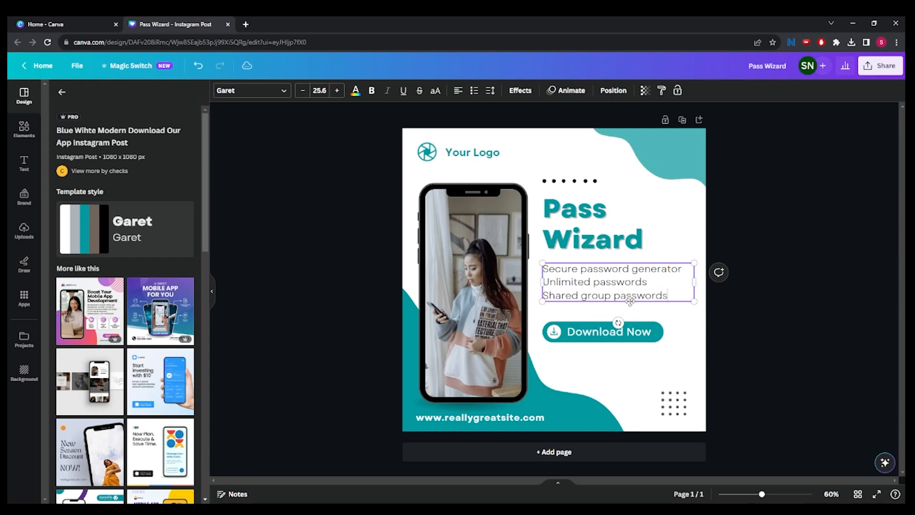
# Step: Format the three feature lines below the headline as a bulleted list
pyautogui.hotkey('ctrl', 'a')
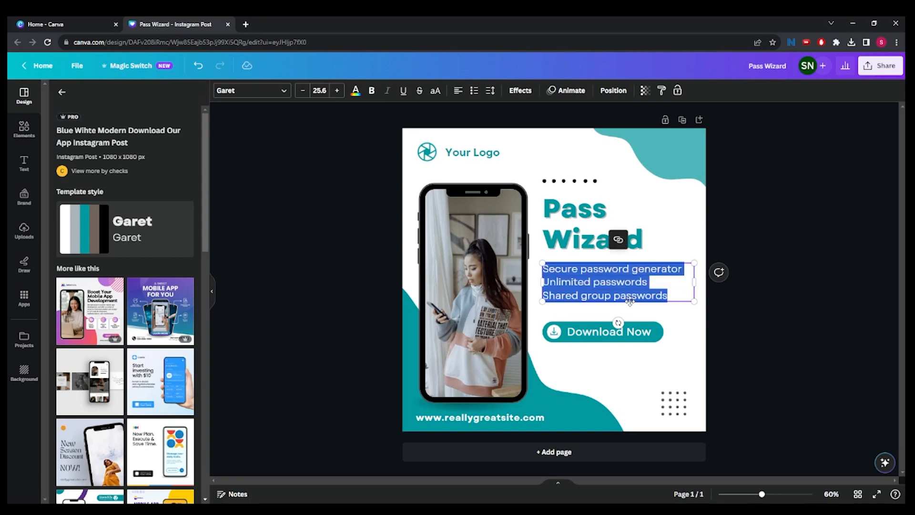
pyautogui.click(475, 91)
pyautogui.click(767, 305)
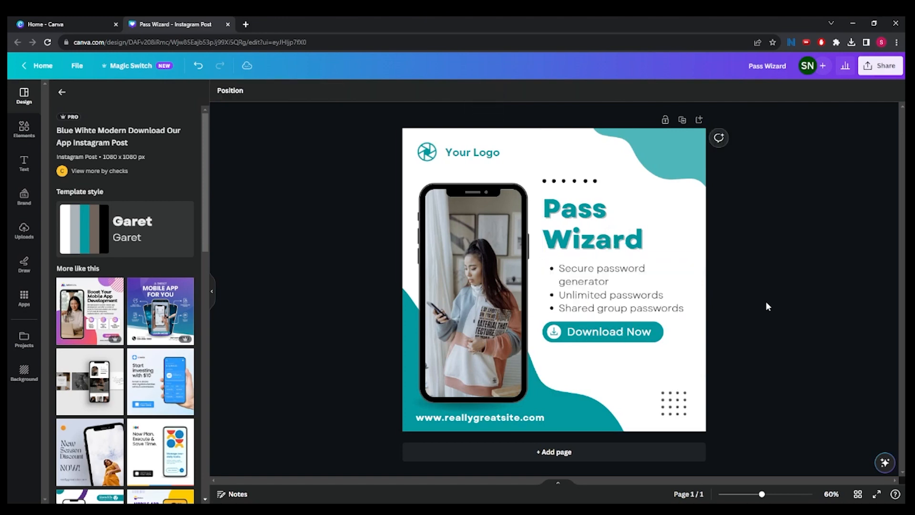
# Step: Change the "Download Now" label to "Sign up" and delete the download icon beside it
pyautogui.doubleClick(617, 336)
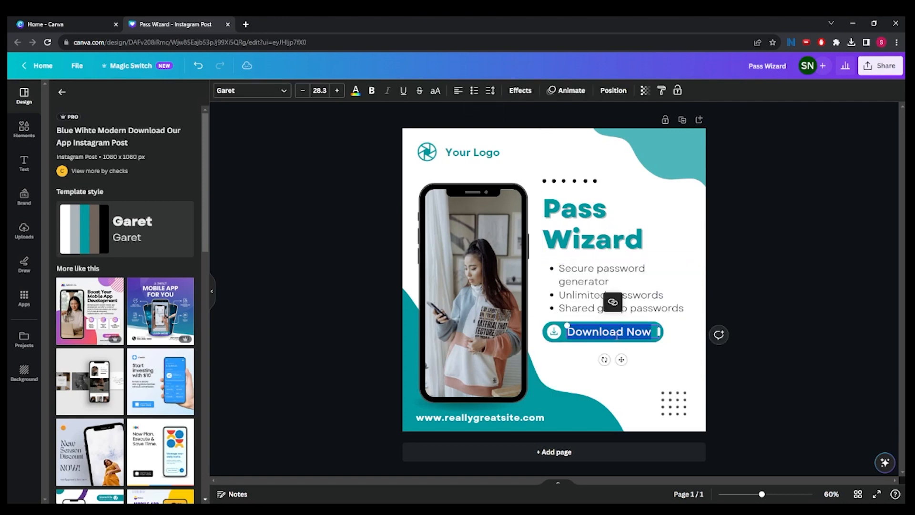
pyautogui.write('Sign up')
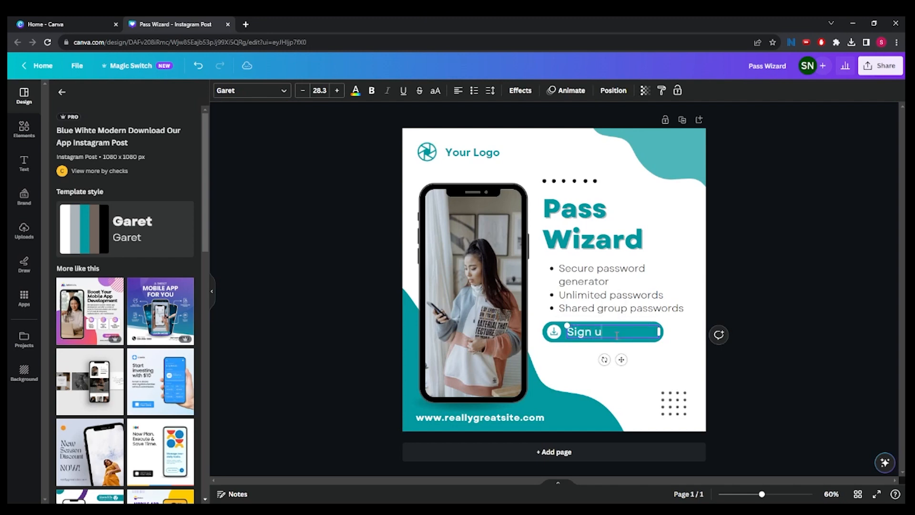
pyautogui.click(554, 333)
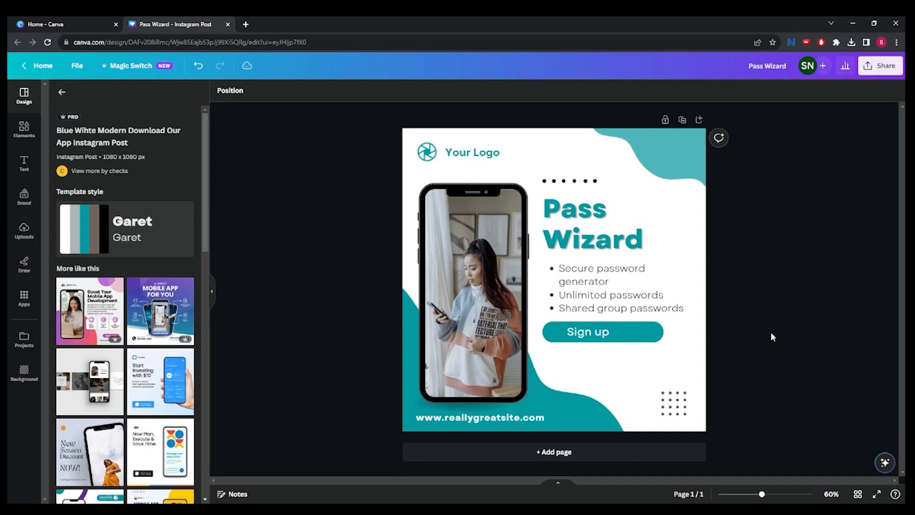
# Step: Shift the "Sign up" text box left inside its teal shape and enlarge the text to size 33.3
pyautogui.moveTo(604, 334); pyautogui.dragTo(587, 331)
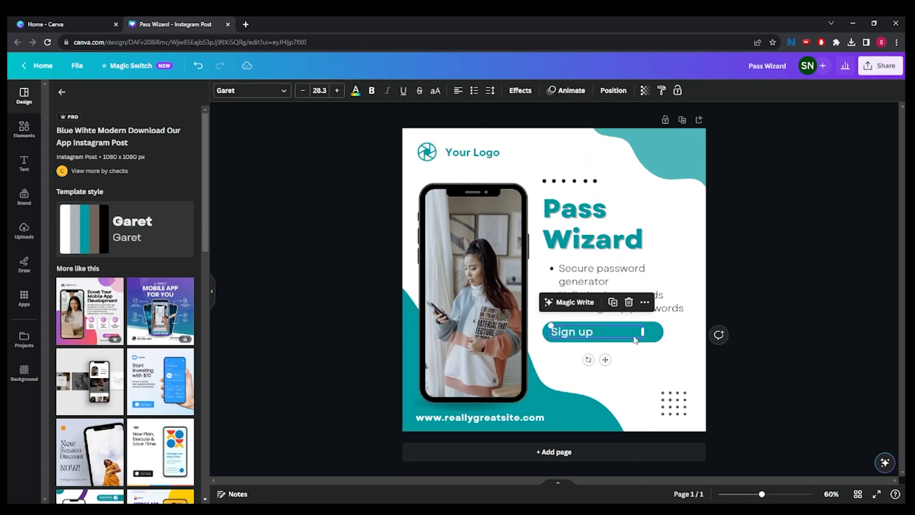
pyautogui.click(338, 91)
pyautogui.click(338, 91)
pyautogui.click(339, 91)
pyautogui.click(338, 91)
pyautogui.click(339, 91)
pyautogui.click(339, 91)
pyautogui.click(338, 91)
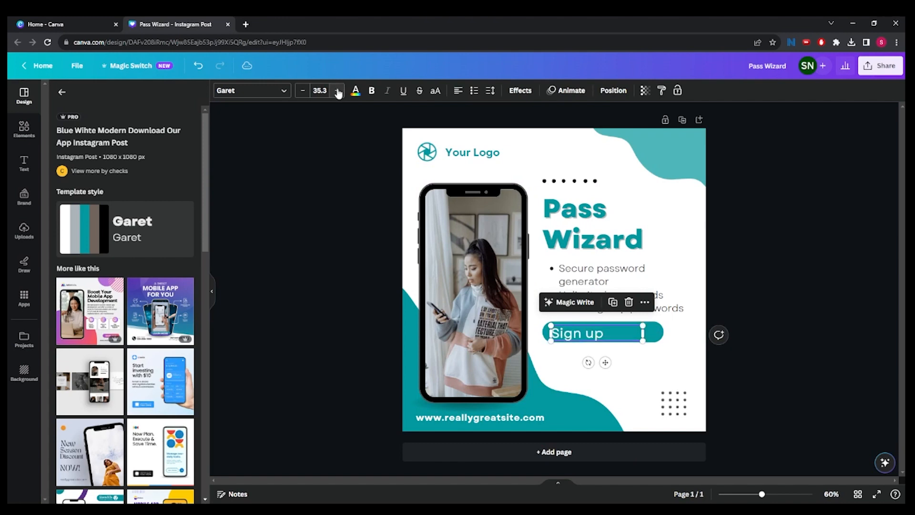
pyautogui.click(302, 90)
pyautogui.click(302, 90)
pyautogui.click(828, 241)
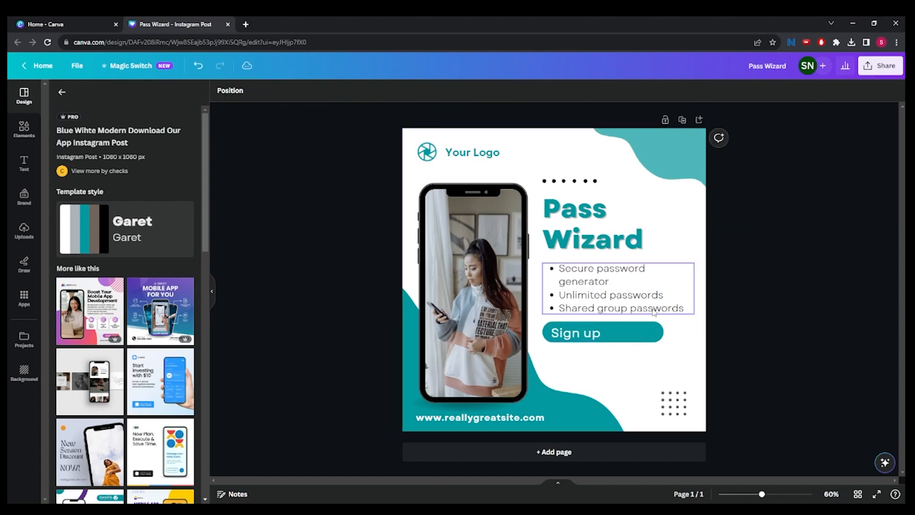
# Step: Nudge the "Sign up" text slightly upward in its teal shape and centre-align it
pyautogui.click(611, 343)
pyautogui.moveTo(611, 343); pyautogui.dragTo(610, 337)
pyautogui.click(459, 91)
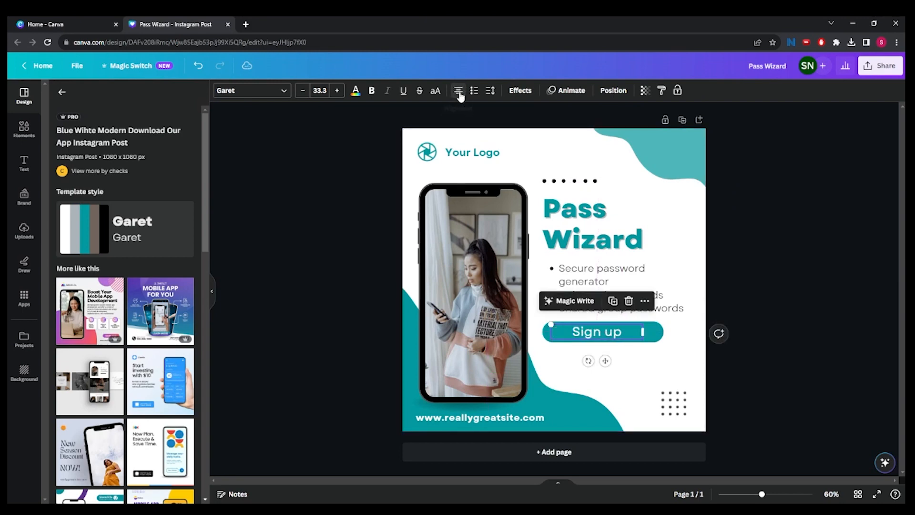
pyautogui.click(801, 234)
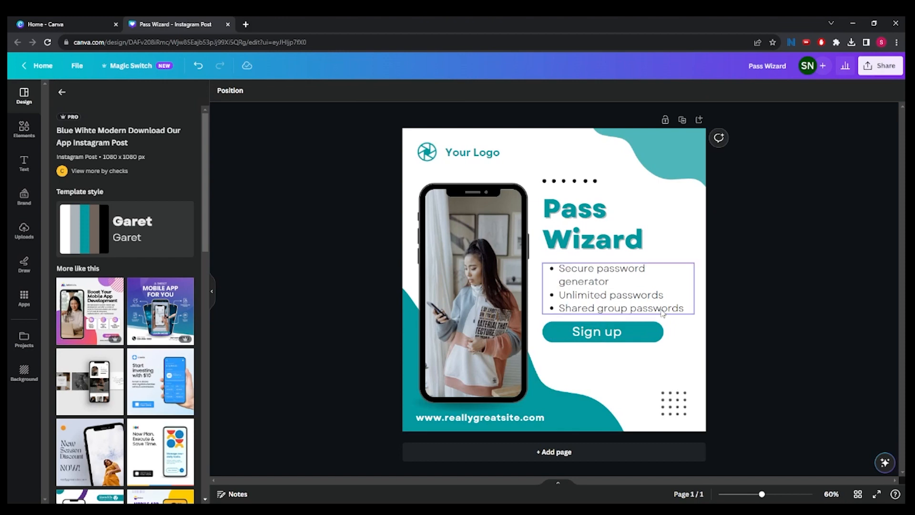
# Step: Shift the "Sign up" text slightly right so it sits centred in its teal shape
pyautogui.click(641, 329)
pyautogui.moveTo(644, 331); pyautogui.dragTo(661, 329)
pyautogui.click(789, 296)
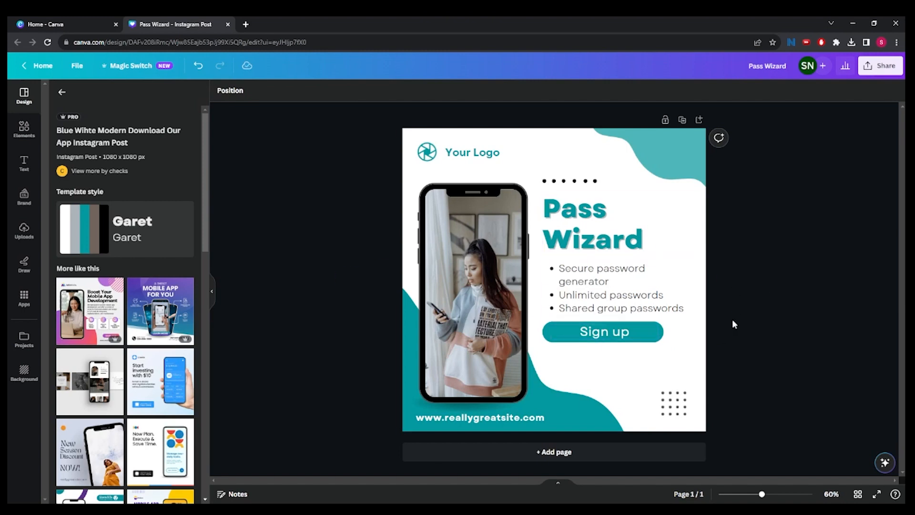
pyautogui.doubleClick(493, 422)
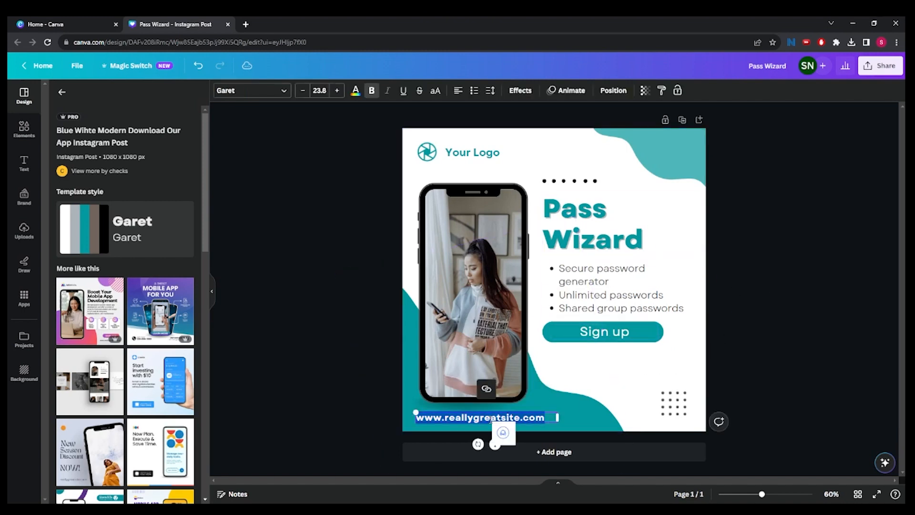
pyautogui.write('www.ps')
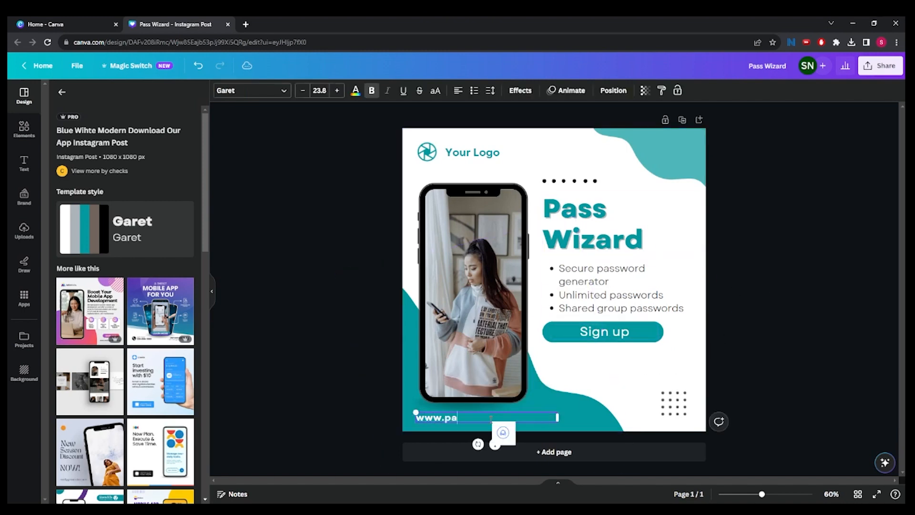
pyautogui.write('sswizard.com')
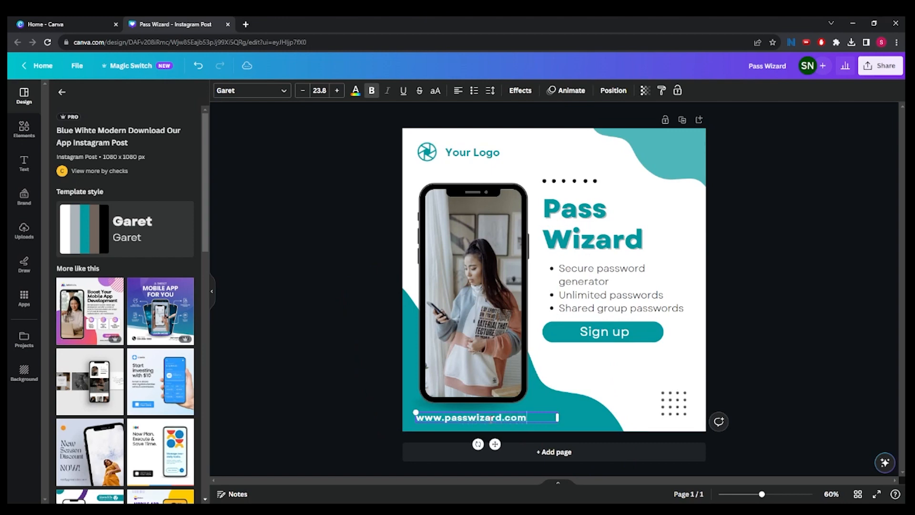
pyautogui.click(797, 286)
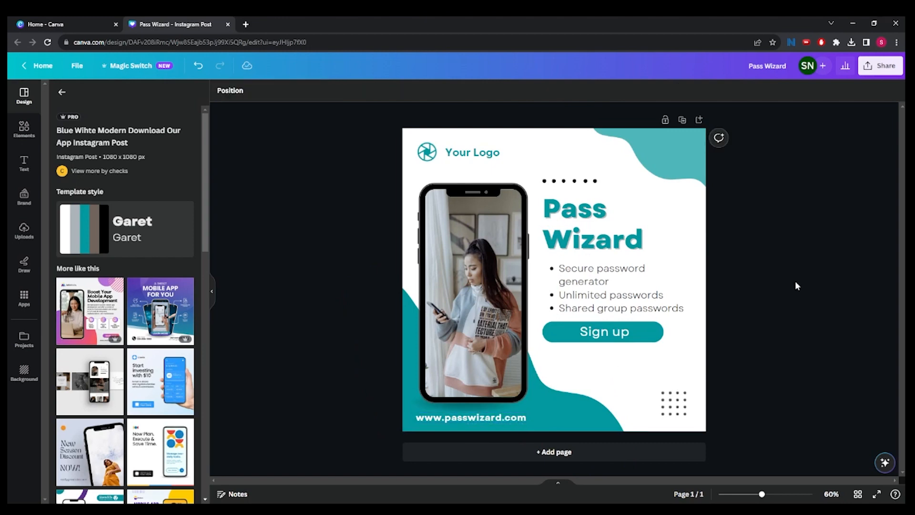
# Step: Delete the "Your Logo" placeholder text and the round logo icon beside it
pyautogui.click(467, 153)
pyautogui.press('Delete')
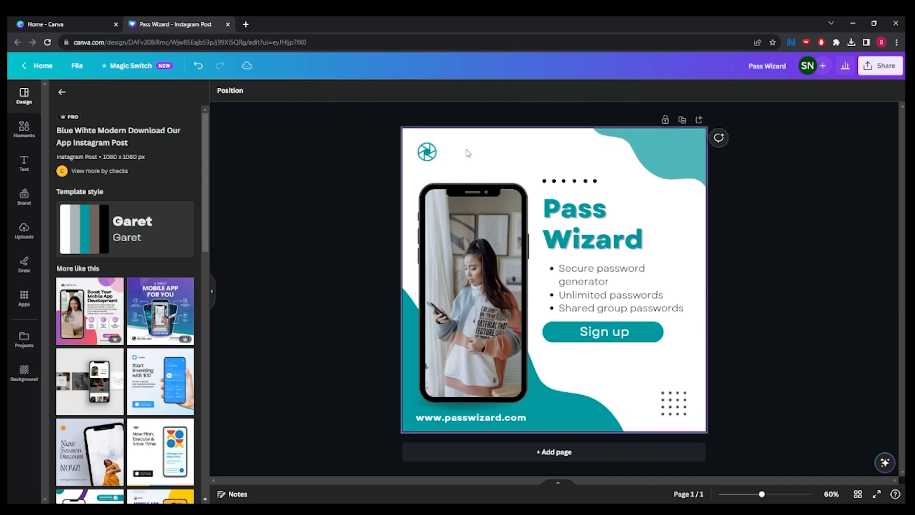
pyautogui.click(433, 152)
pyautogui.press('Delete')
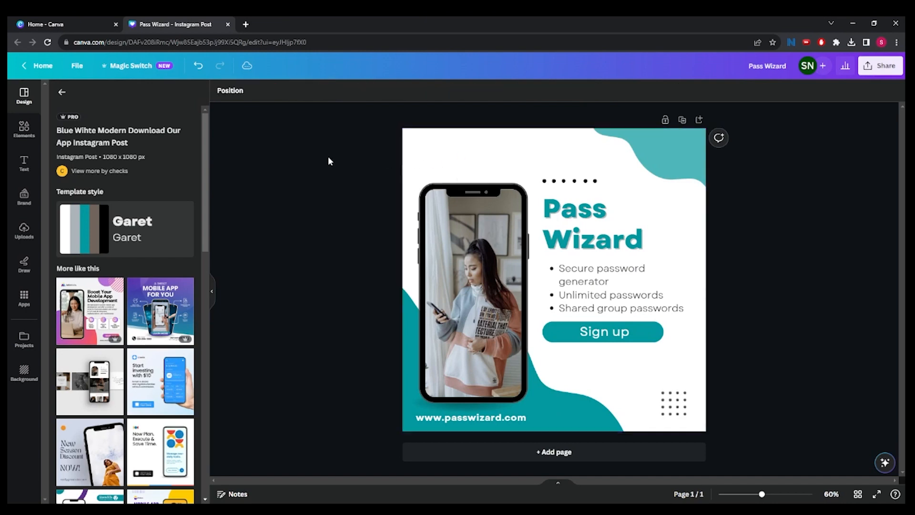
# Step: Search the uploads for "pass wizard", insert the Pass Wizard logo, scale it down and move it above the phone
pyautogui.click(23, 231)
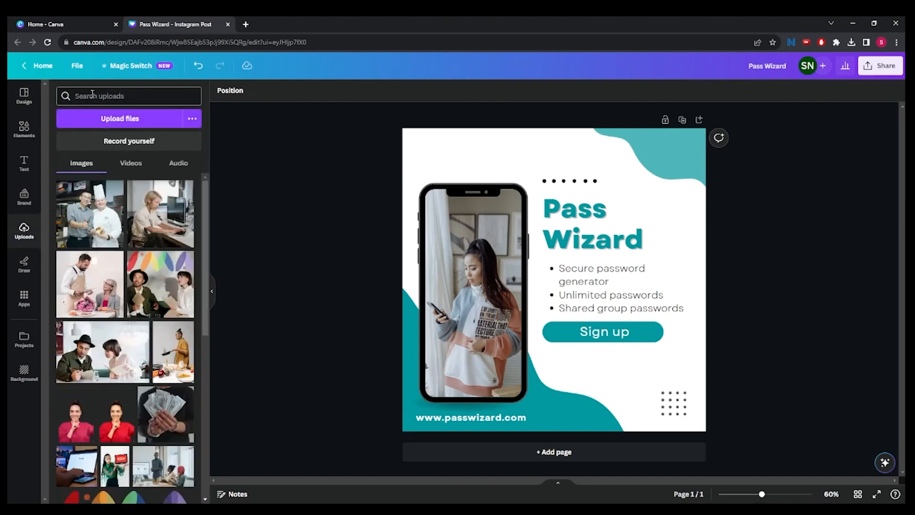
pyautogui.write('pass wizard')
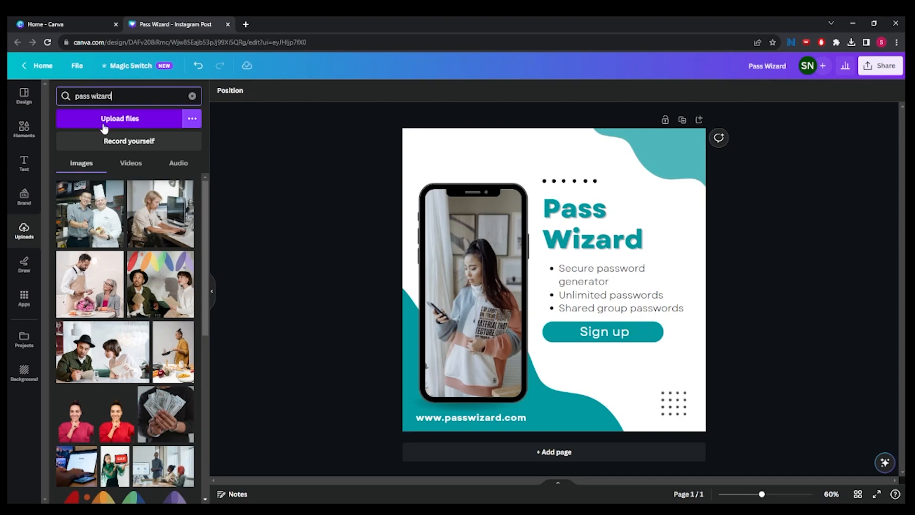
pyautogui.press('Return')
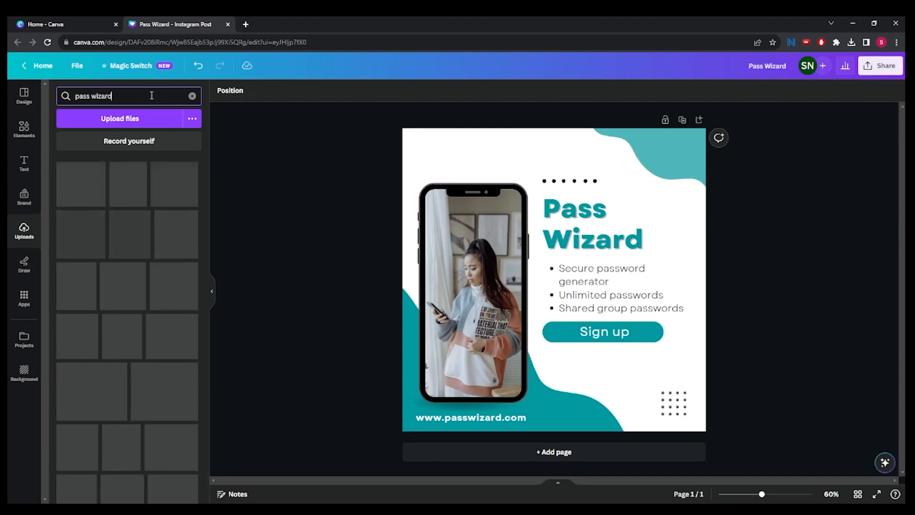
pyautogui.click(124, 186)
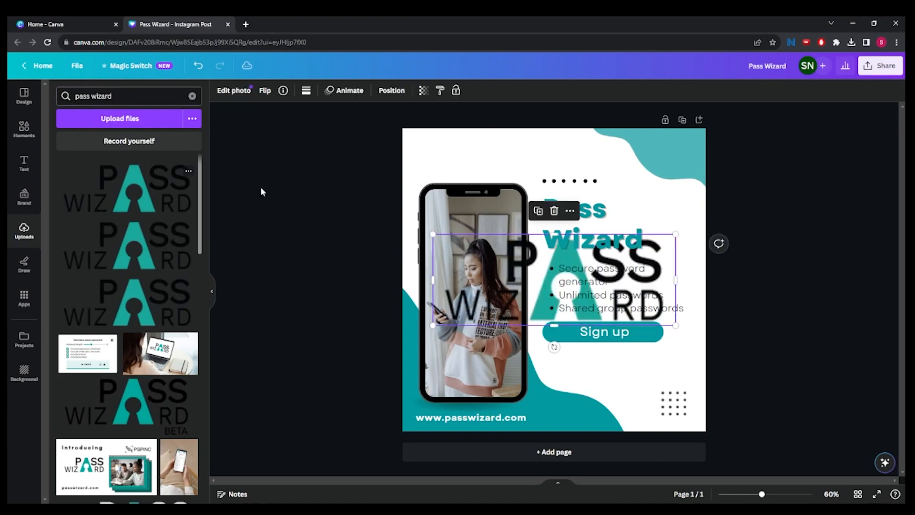
pyautogui.moveTo(676, 326); pyautogui.dragTo(609, 300)
pyautogui.moveTo(523, 270); pyautogui.dragTo(508, 172)
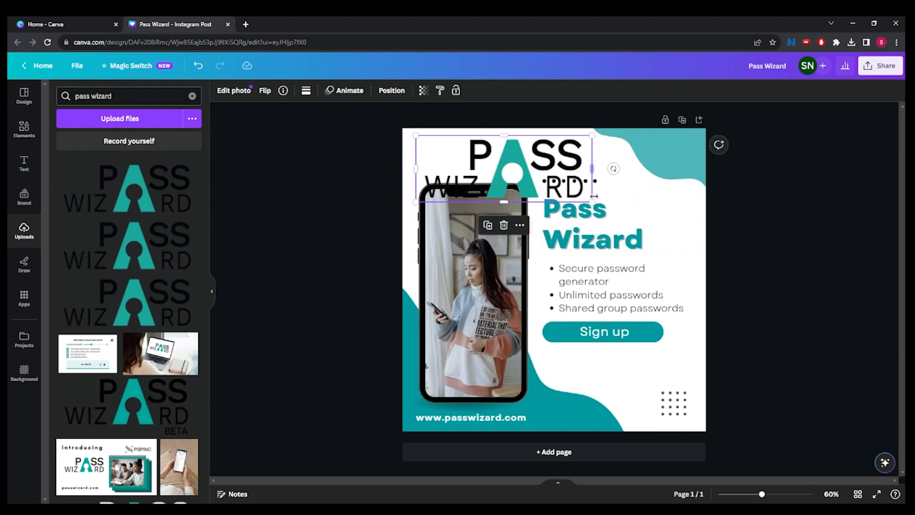
# Step: Delete the "Pass Wizard" headline text and fit the Pass Wizard logo in its place above the bulleted list
pyautogui.click(592, 231)
pyautogui.press('Delete')
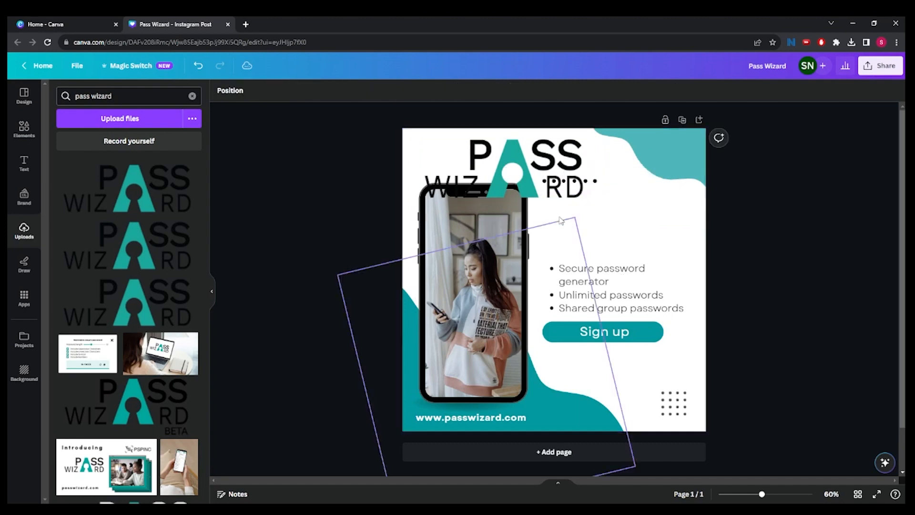
pyautogui.moveTo(538, 167); pyautogui.dragTo(666, 220)
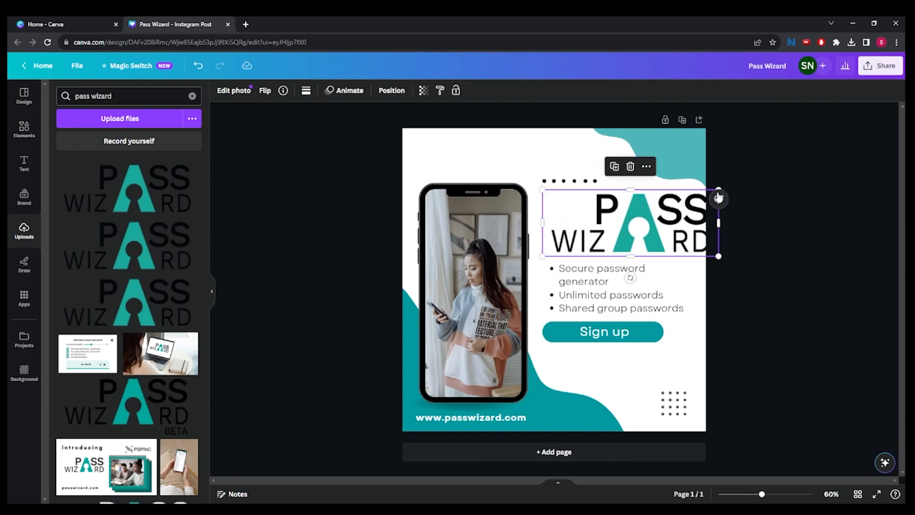
pyautogui.moveTo(719, 256); pyautogui.dragTo(683, 249)
pyautogui.click(828, 253)
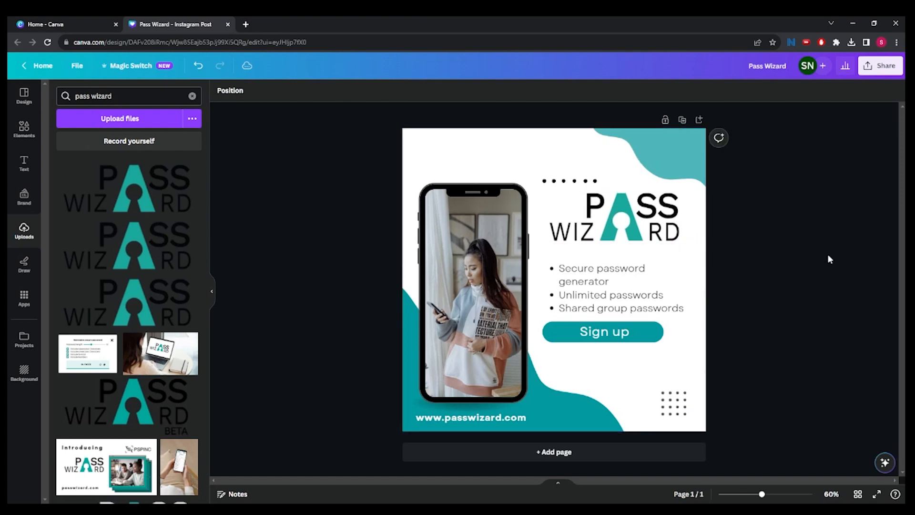
# Step: Search the uploads for "pspinc" and insert the PSPINC logo on the page
pyautogui.click(192, 95)
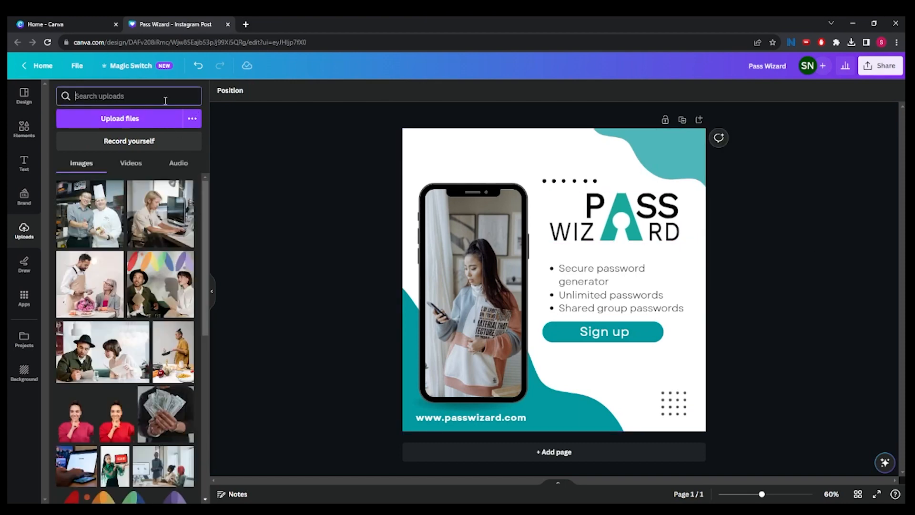
pyautogui.write('pspinc')
pyautogui.press('Return')
pyautogui.scroll(-1, 144, 259)
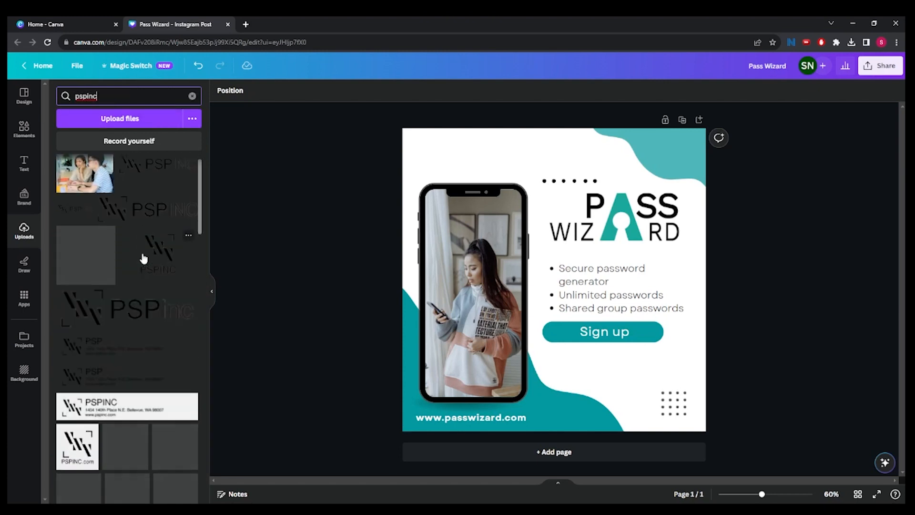
pyautogui.click(147, 292)
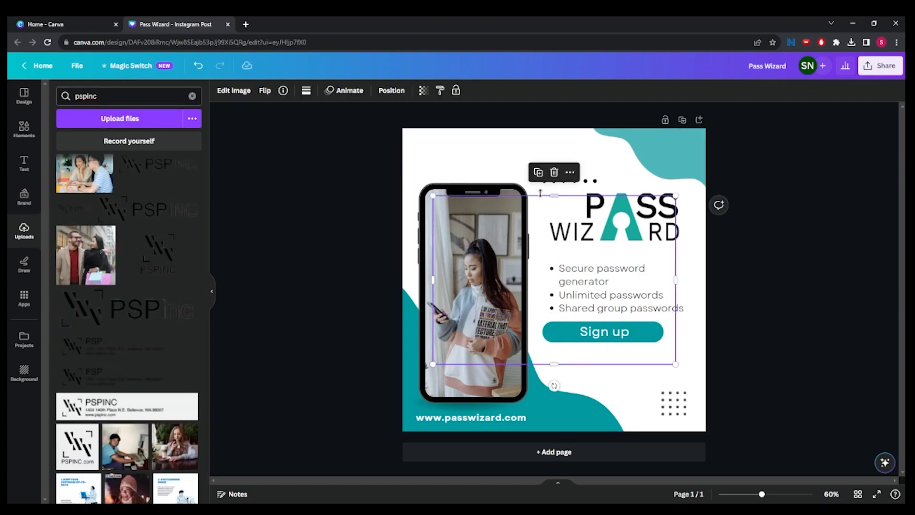
# Step: Remove the oversized PSPinc logo and fit the small PSPINC logo in the blank area above the phone
pyautogui.moveTo(676, 364); pyautogui.dragTo(465, 183)
pyautogui.click(550, 270)
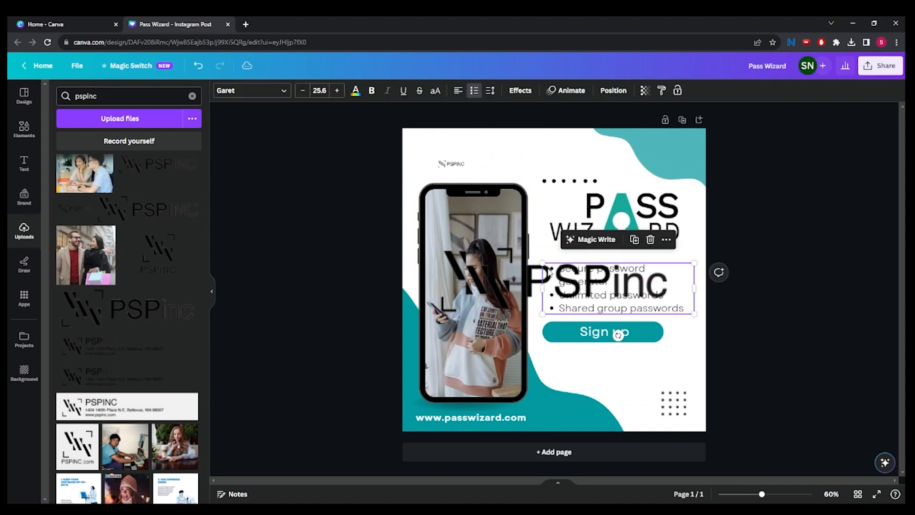
pyautogui.click(498, 252)
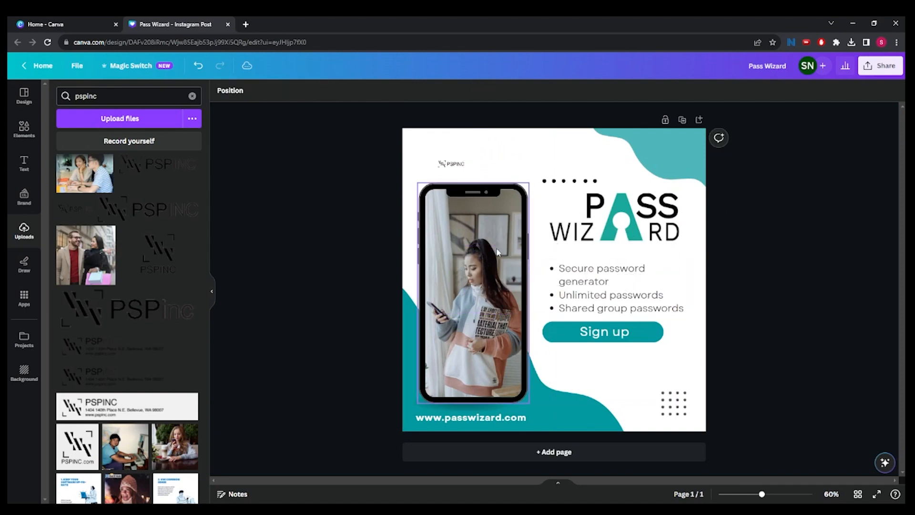
pyautogui.click(451, 164)
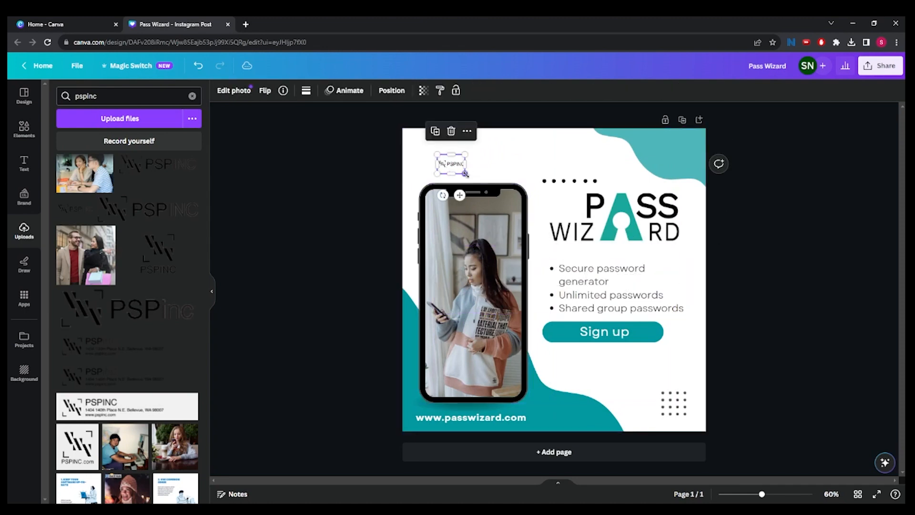
pyautogui.moveTo(469, 171); pyautogui.dragTo(450, 164)
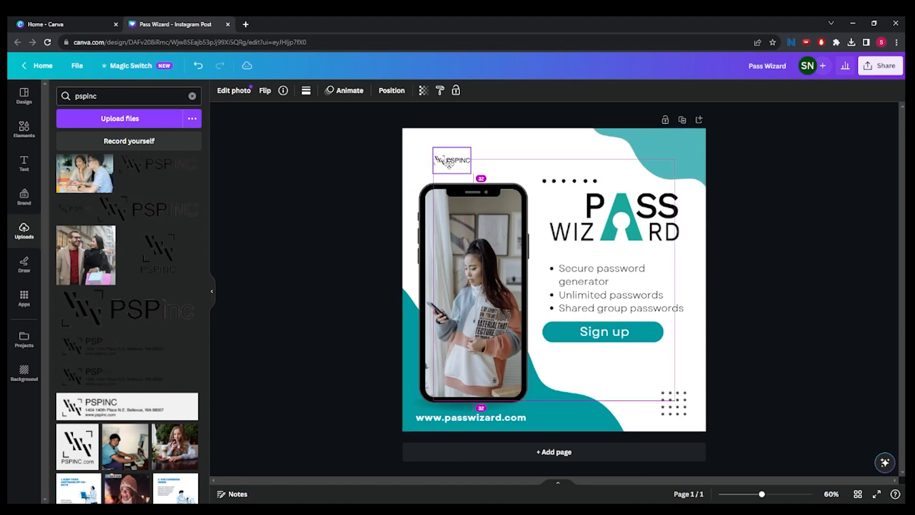
pyautogui.click(388, 172)
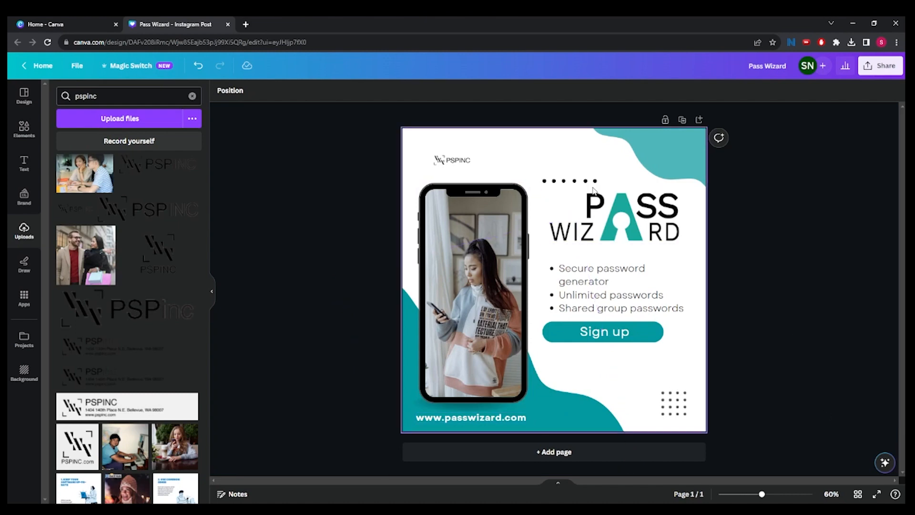
# Step: Try several photo colours on the upper-right corner shape and settle on the teal from the Pass Wizard logo
pyautogui.click(686, 171)
pyautogui.click(329, 91)
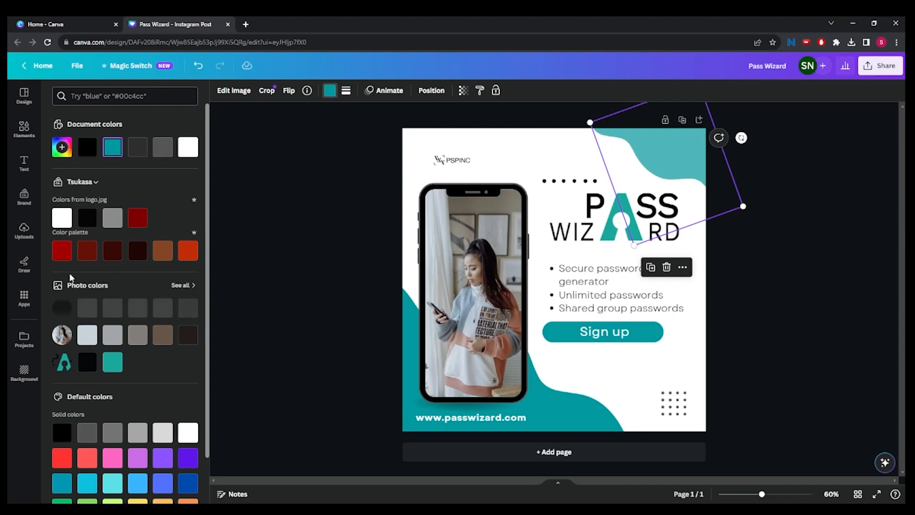
pyautogui.click(92, 339)
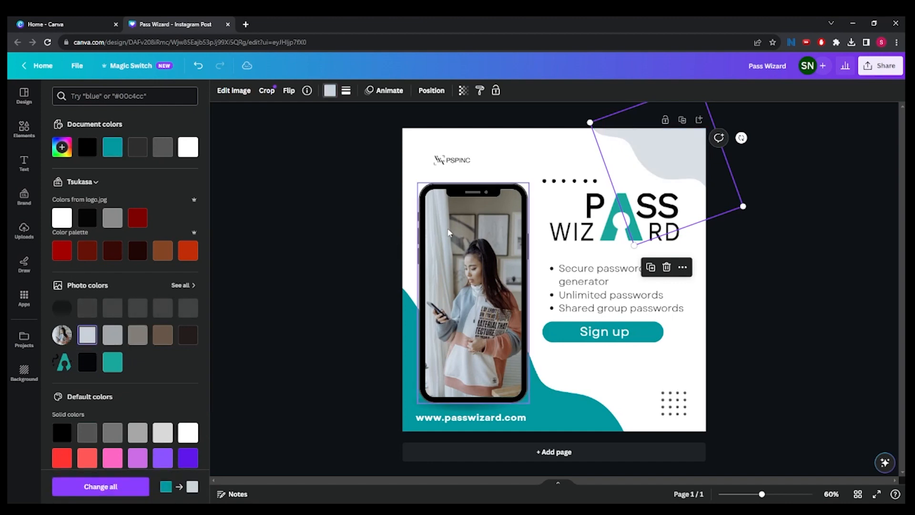
pyautogui.click(163, 336)
pyautogui.click(191, 334)
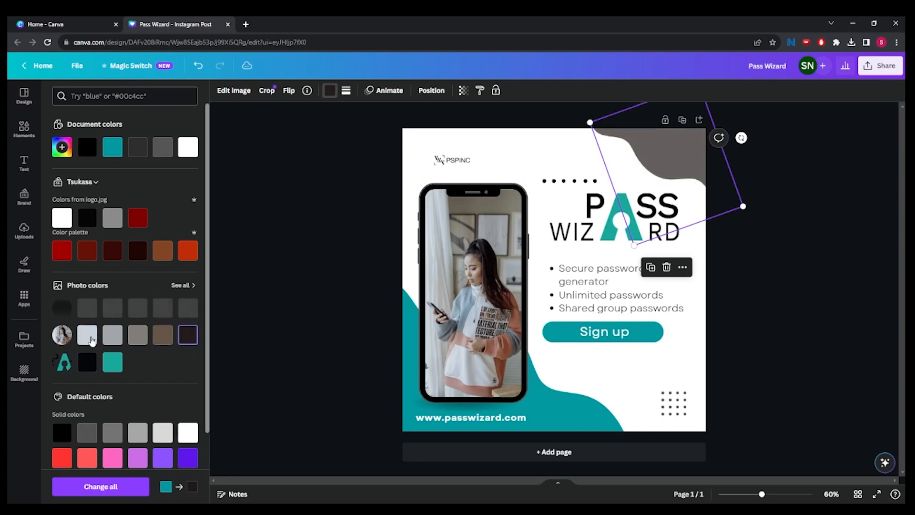
pyautogui.click(110, 368)
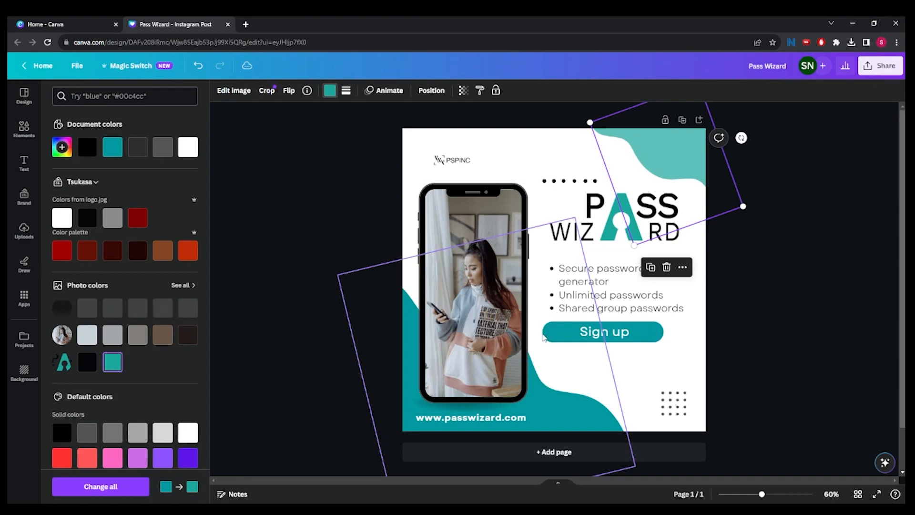
# Step: Recolour the shape behind "Sign up" and the wave shape behind the phone with the Pass Wizard logo's teal
pyautogui.click(660, 342)
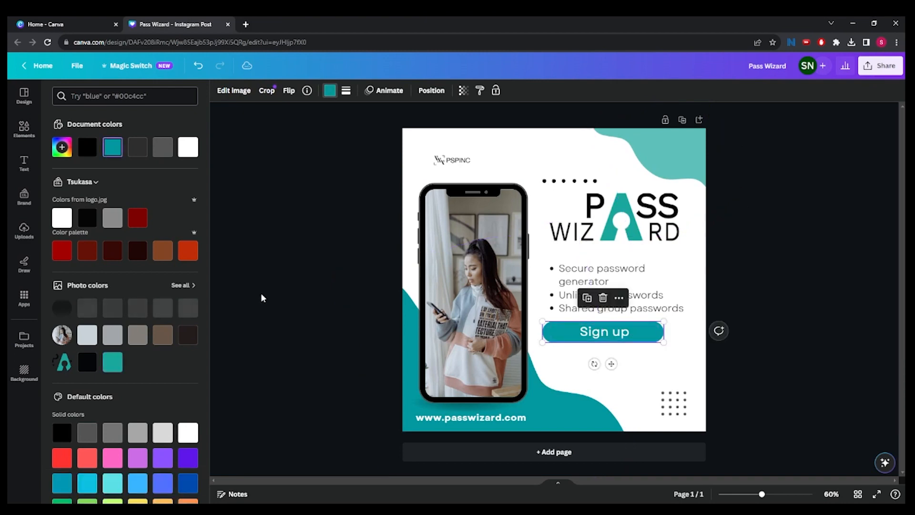
pyautogui.click(111, 361)
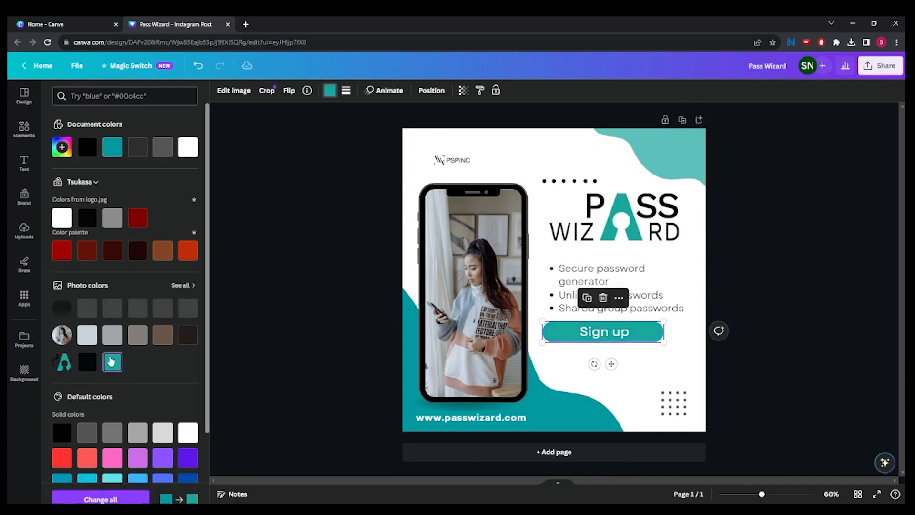
pyautogui.click(357, 334)
pyautogui.click(114, 368)
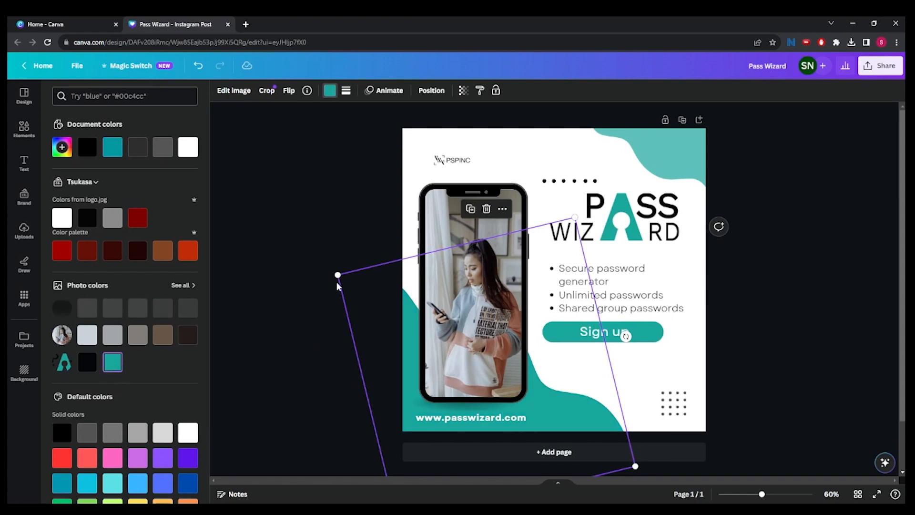
pyautogui.press('Escape')
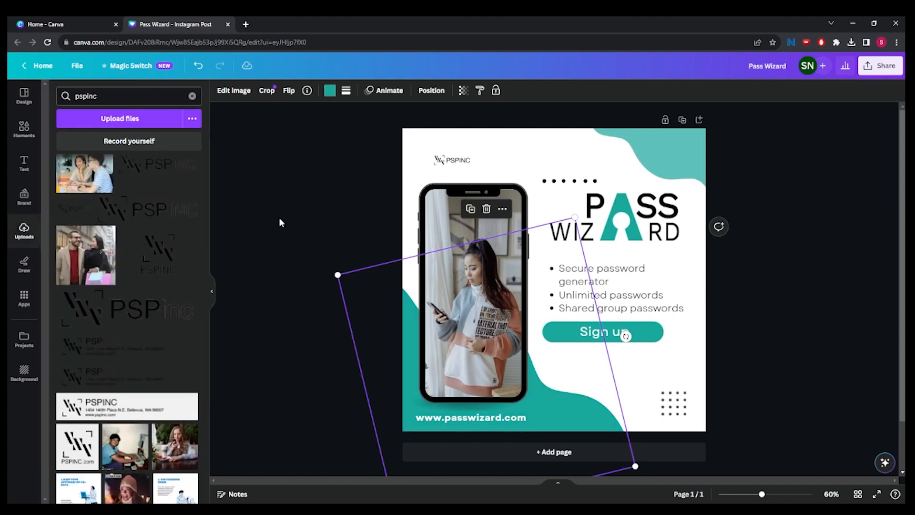
# Step: Select the phone image and search the elements for "password"
pyautogui.click(483, 244)
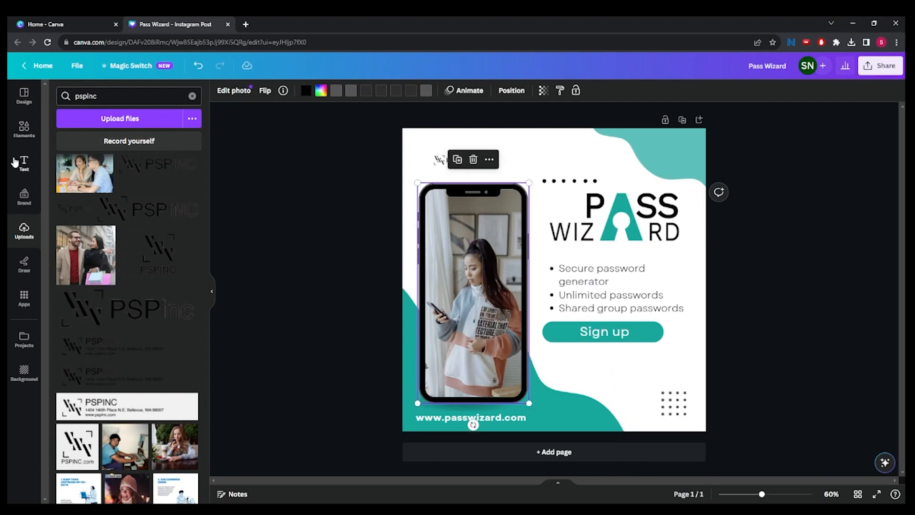
pyautogui.click(40, 127)
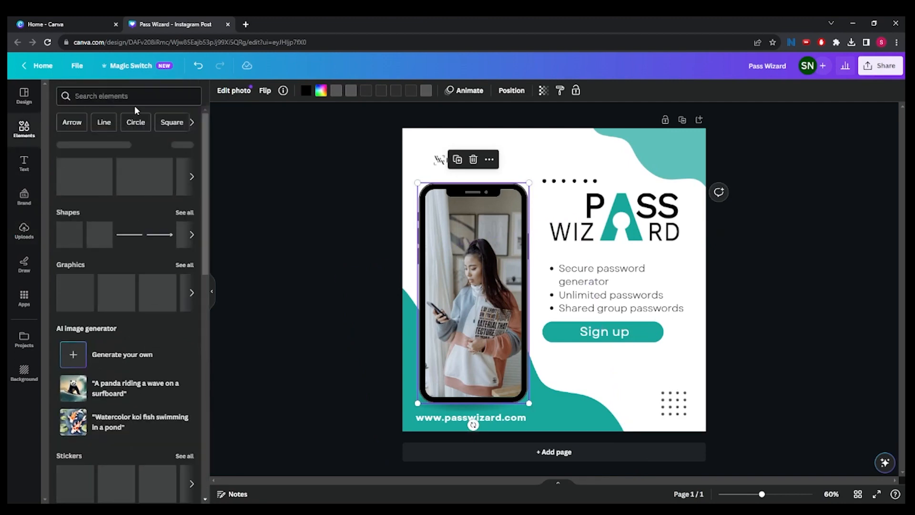
pyautogui.click(133, 100)
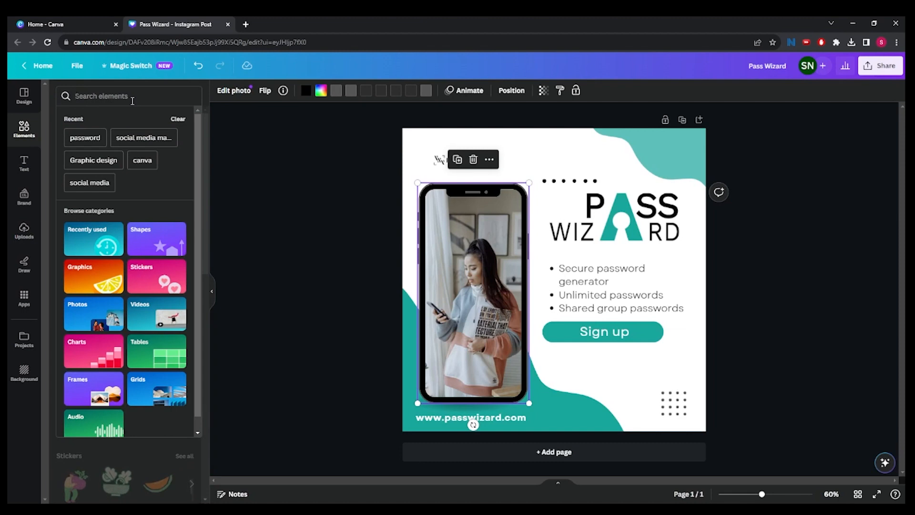
pyautogui.write('password')
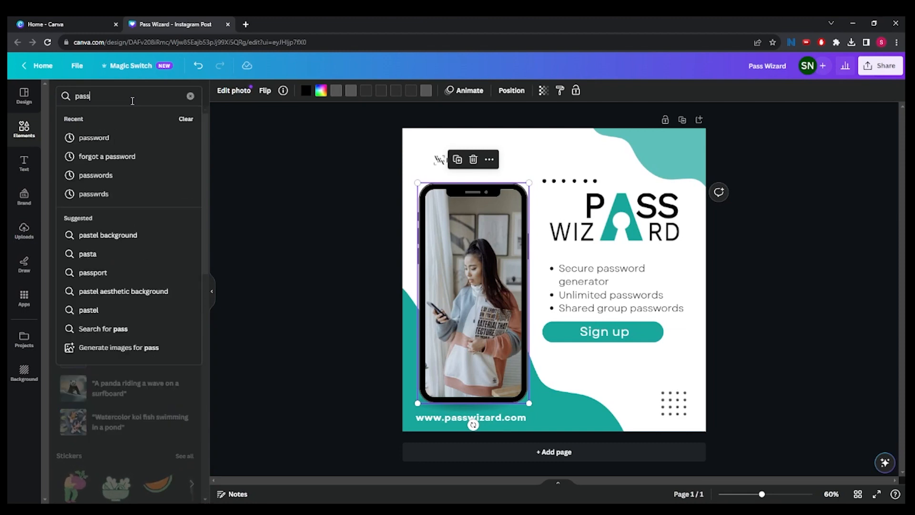
pyautogui.press('Return')
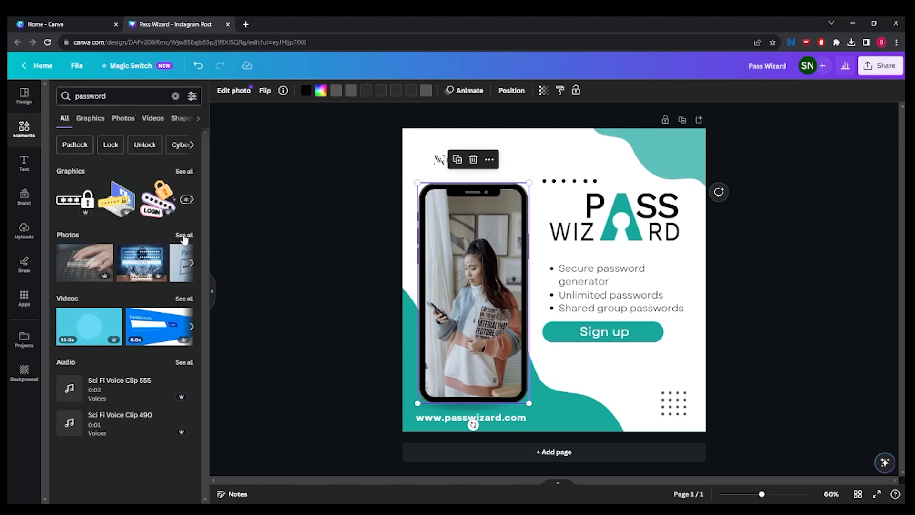
# Step: Replace the phone's screen picture with the password photo of a man covering his face below a login form
pyautogui.click(185, 235)
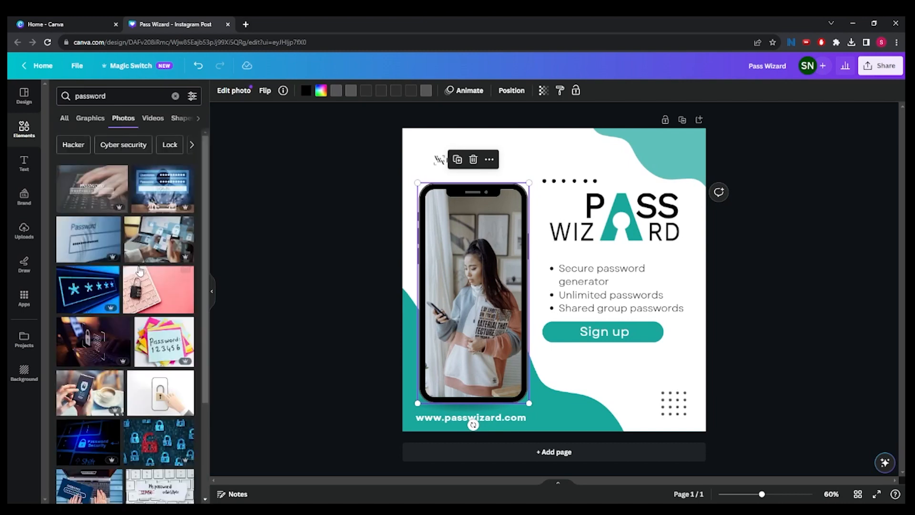
pyautogui.scroll(-3, 139, 271)
pyautogui.scroll(-3, 139, 271)
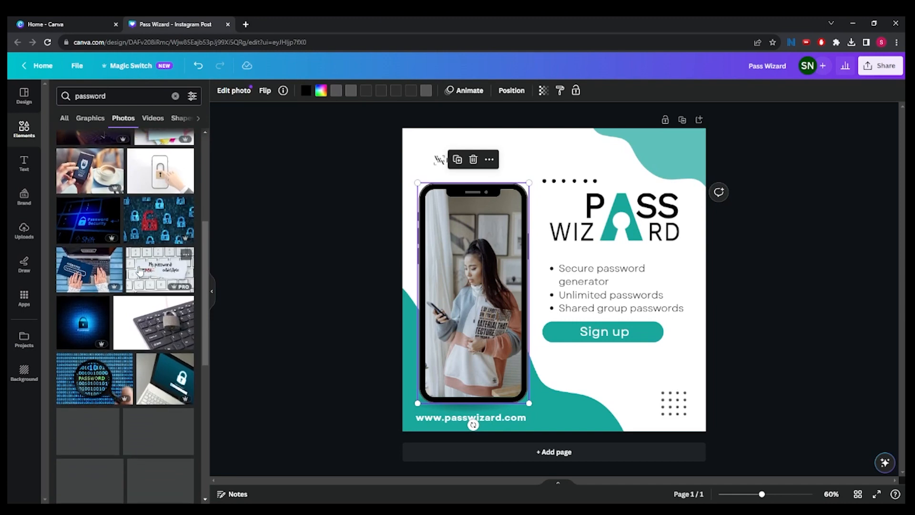
pyautogui.scroll(-5, 140, 270)
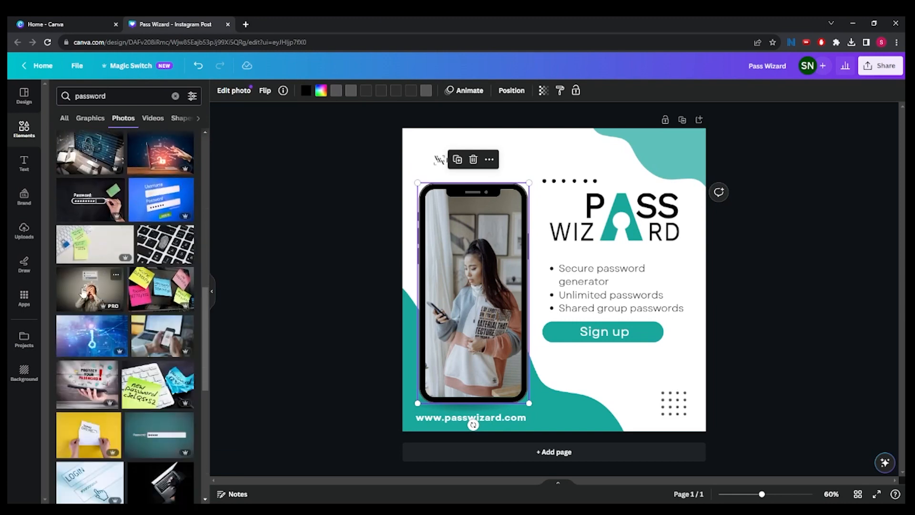
pyautogui.moveTo(72, 288); pyautogui.dragTo(457, 259)
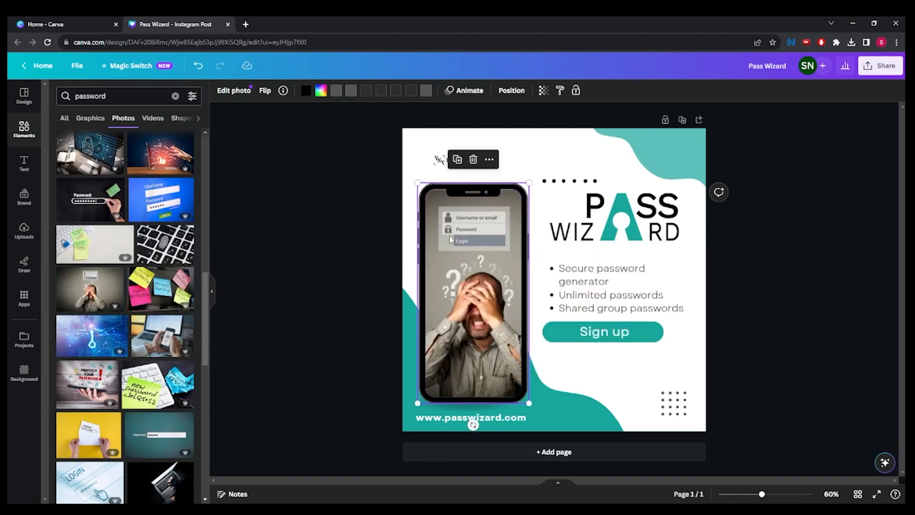
# Step: Shift the new photo slightly inside the phone frame so the login form and the man sit centred
pyautogui.doubleClick(492, 240)
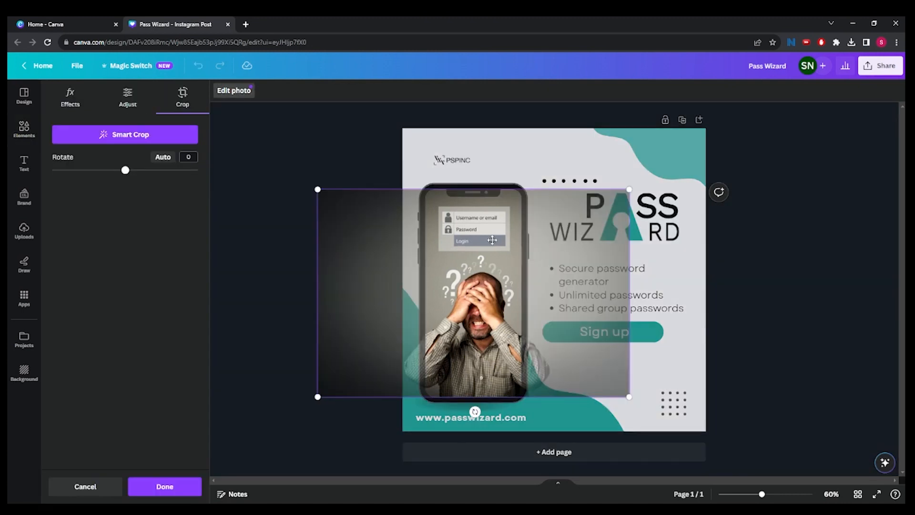
pyautogui.moveTo(492, 239)
pyautogui.mouseDown()
pyautogui.moveTo(527, 240)
pyautogui.moveTo(478, 240)
pyautogui.moveTo(520, 238)
pyautogui.moveTo(497, 241)
pyautogui.mouseUp()
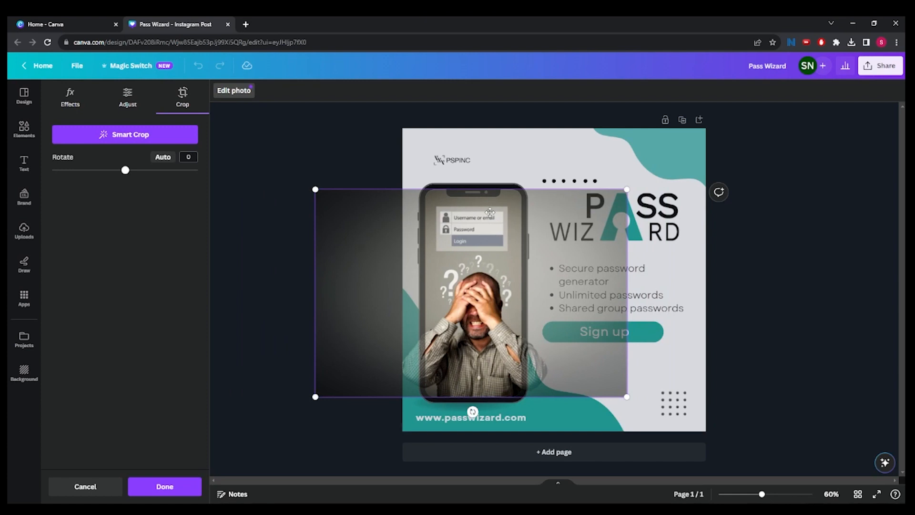
pyautogui.press('Return')
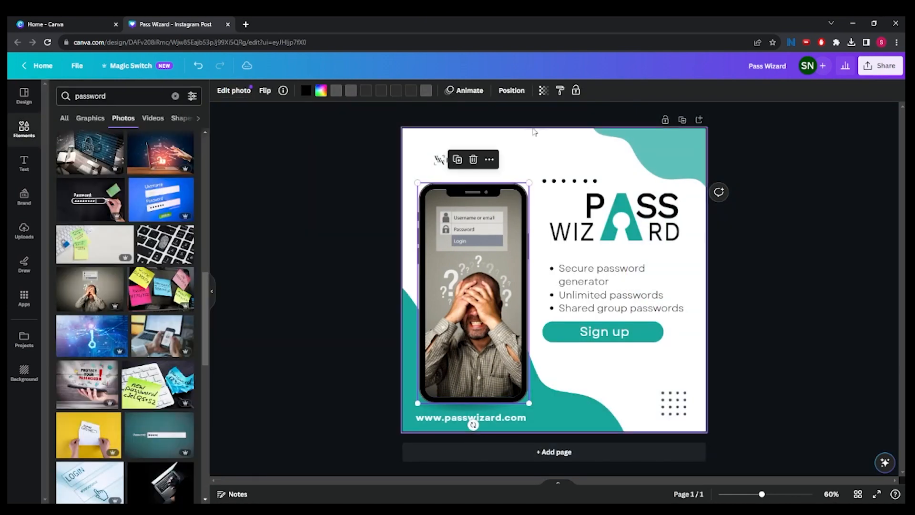
pyautogui.click(374, 243)
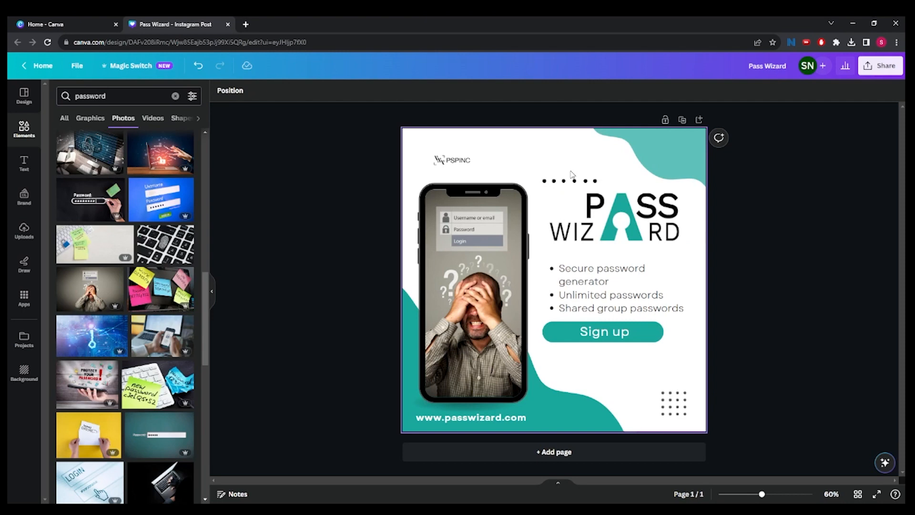
# Step: Preview the page animations for the whole post and apply the Pan animation
pyautogui.click(541, 159)
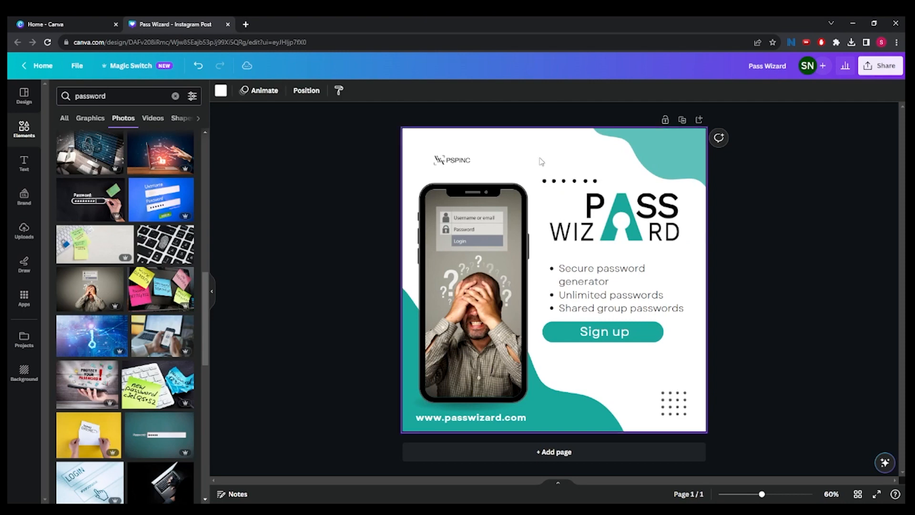
pyautogui.click(267, 95)
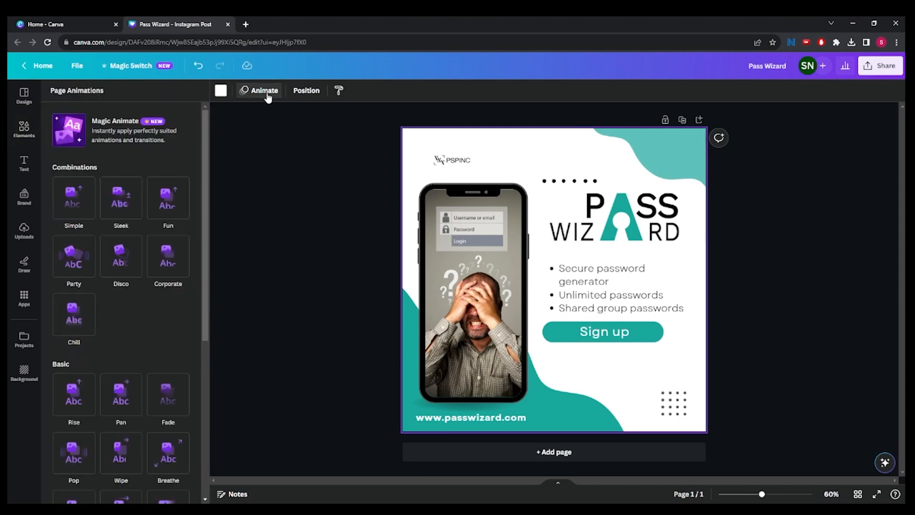
pyautogui.moveTo(164, 226)
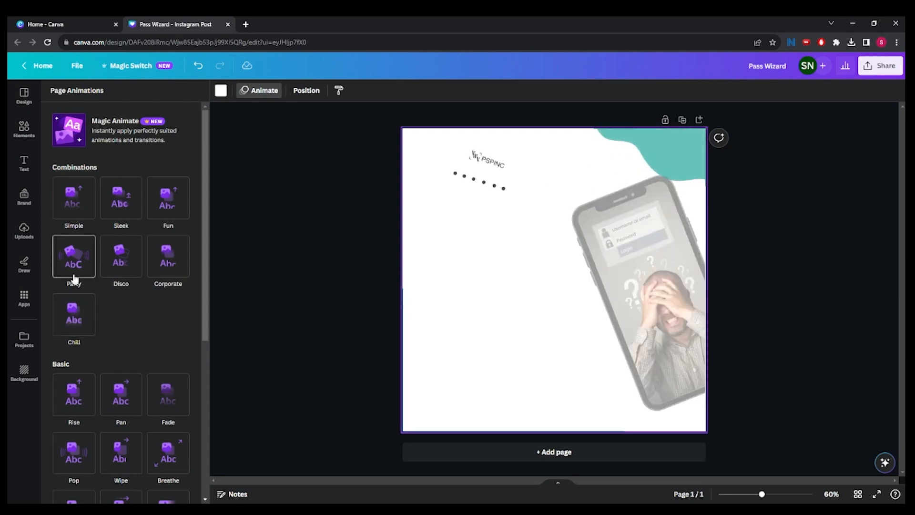
pyautogui.scroll(-2, 74, 279)
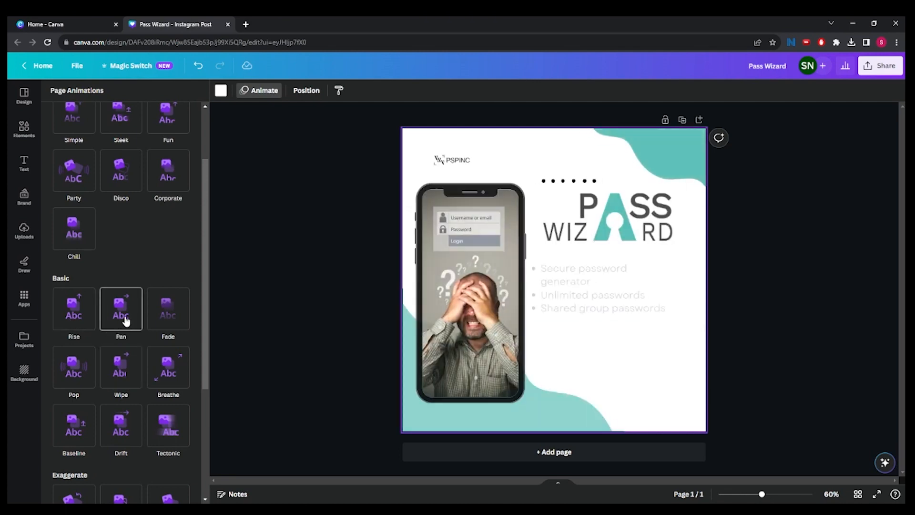
pyautogui.click(122, 321)
pyautogui.scroll(-1, 125, 320)
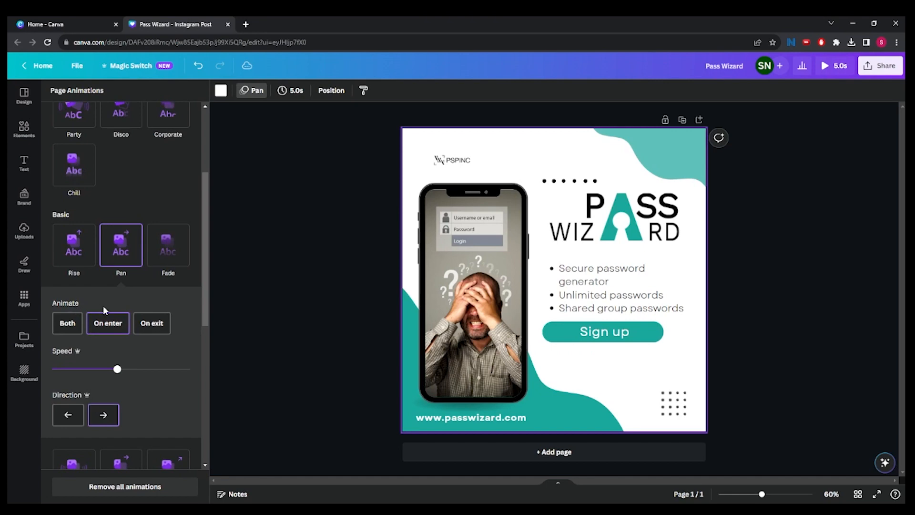
# Step: Try the Pan animation's enter and exit options and both directions, choosing Both with the rightward direction
pyautogui.click(110, 323)
pyautogui.click(164, 329)
pyautogui.click(64, 324)
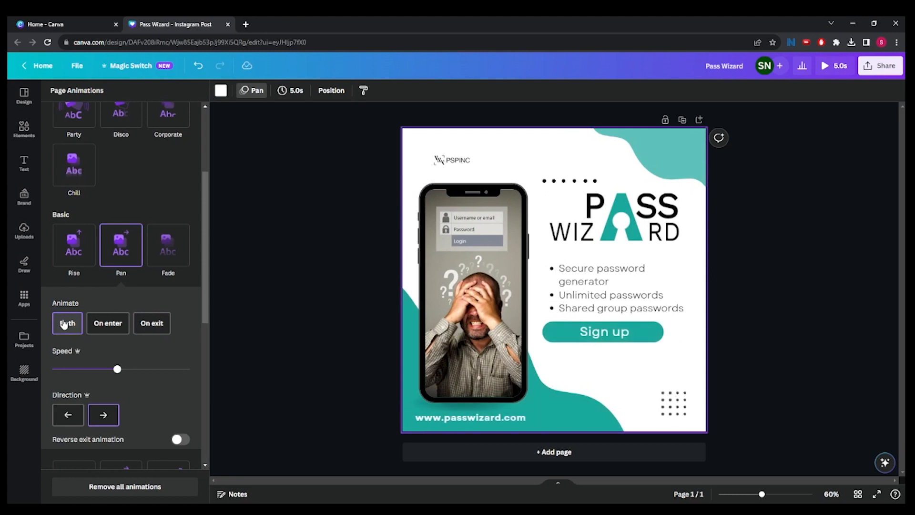
pyautogui.click(68, 415)
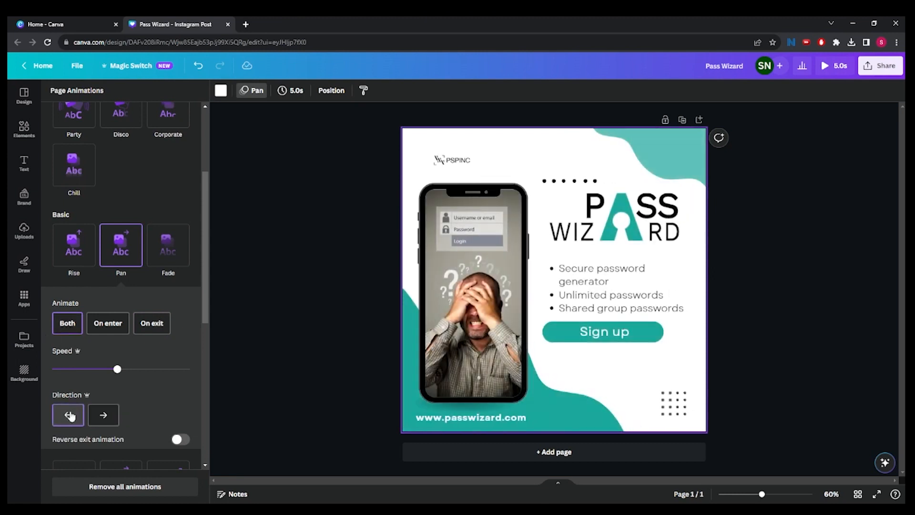
pyautogui.click(103, 415)
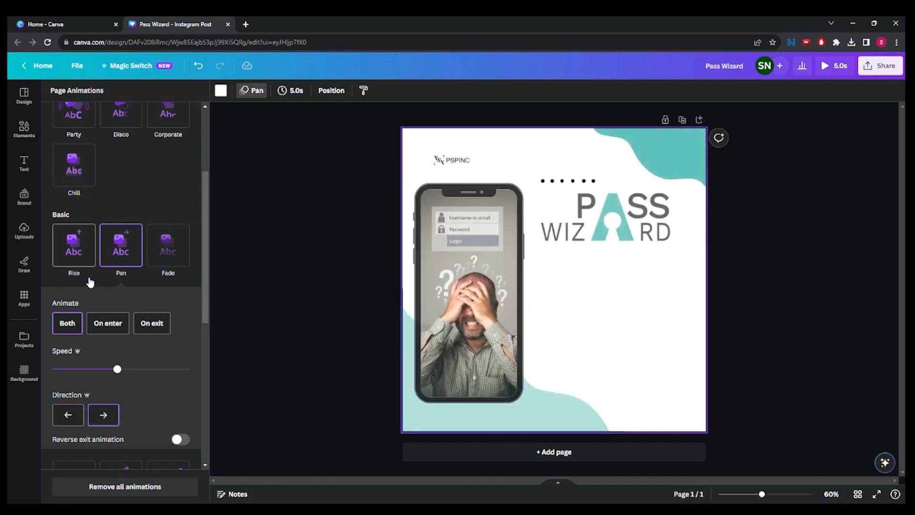
# Step: Try the Rise animation with the downward direction, plus the Fade animation, on the page
pyautogui.click(76, 245)
pyautogui.click(113, 412)
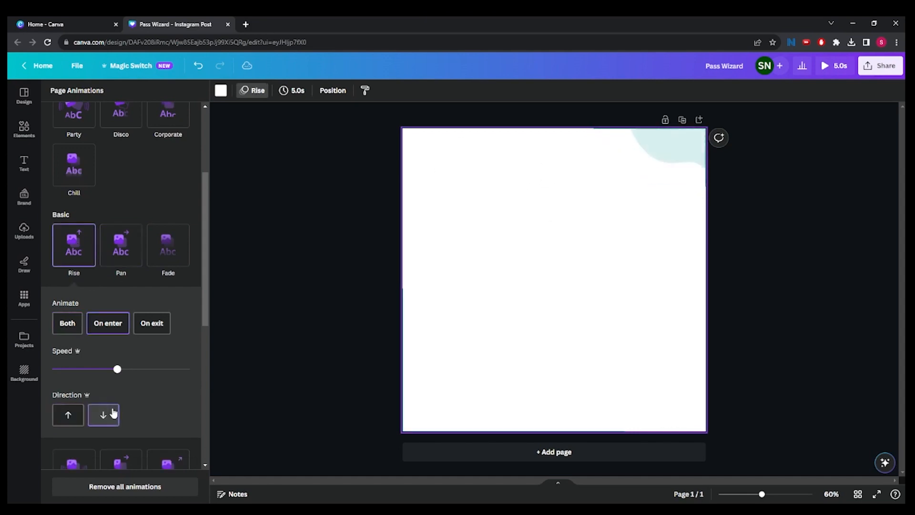
pyautogui.click(174, 237)
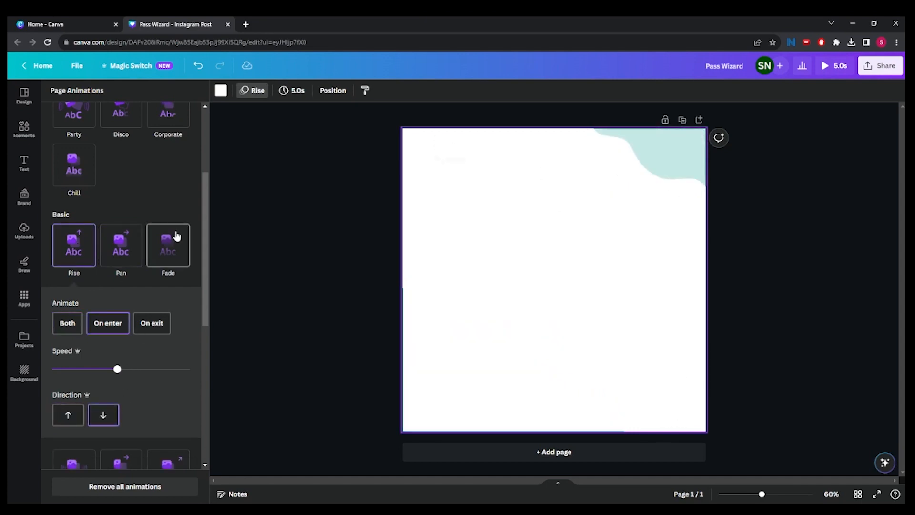
# Step: Reapply the Pan animation to the page, set to Both with the rightward direction
pyautogui.click(135, 244)
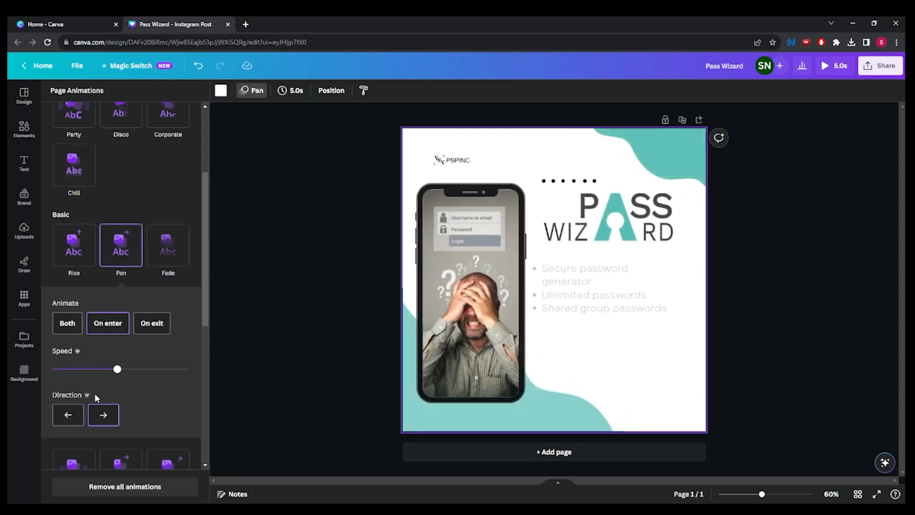
pyautogui.click(58, 329)
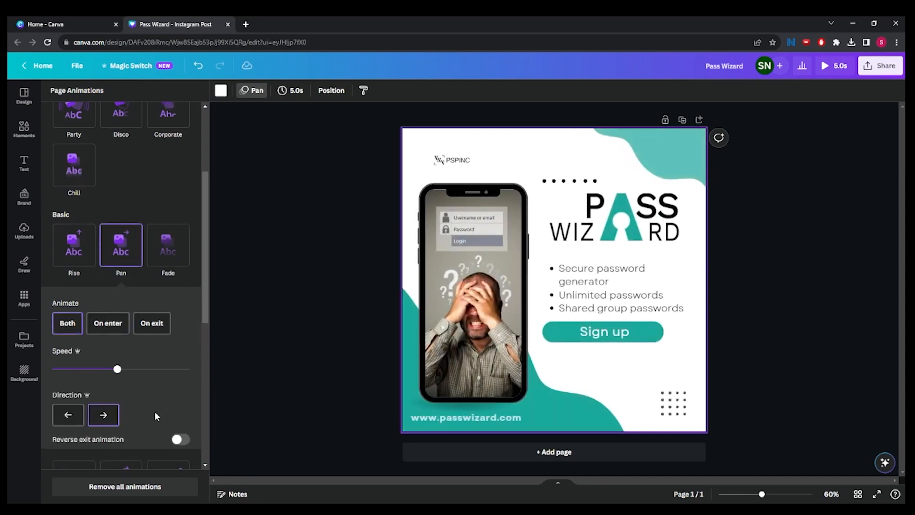
pyautogui.click(110, 418)
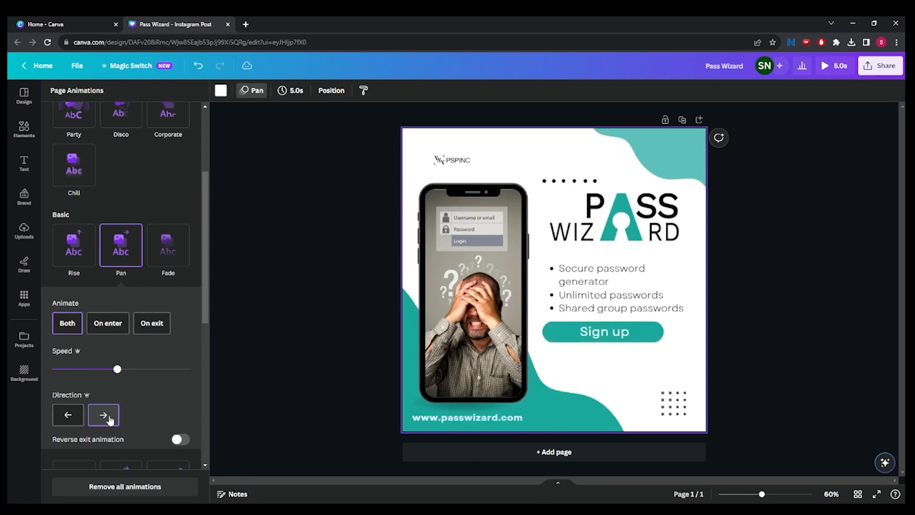
pyautogui.scroll(-1, 110, 419)
pyautogui.scroll(1, 110, 418)
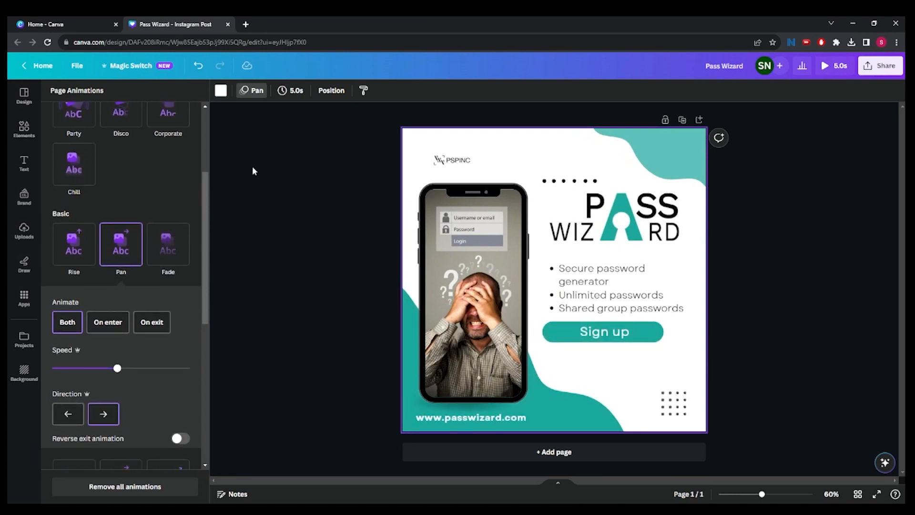
# Step: Try longer and shorter page timings and settle on 8.0 seconds
pyautogui.click(285, 92)
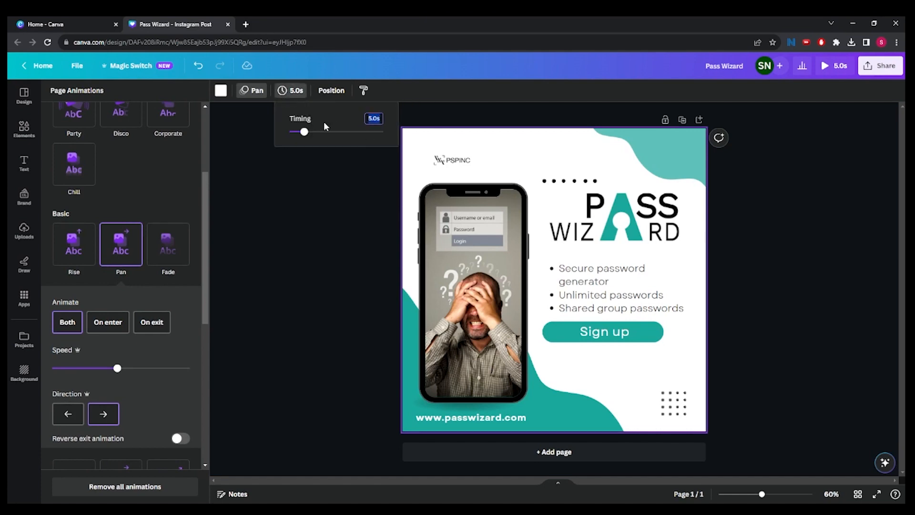
pyautogui.moveTo(304, 132); pyautogui.dragTo(341, 132)
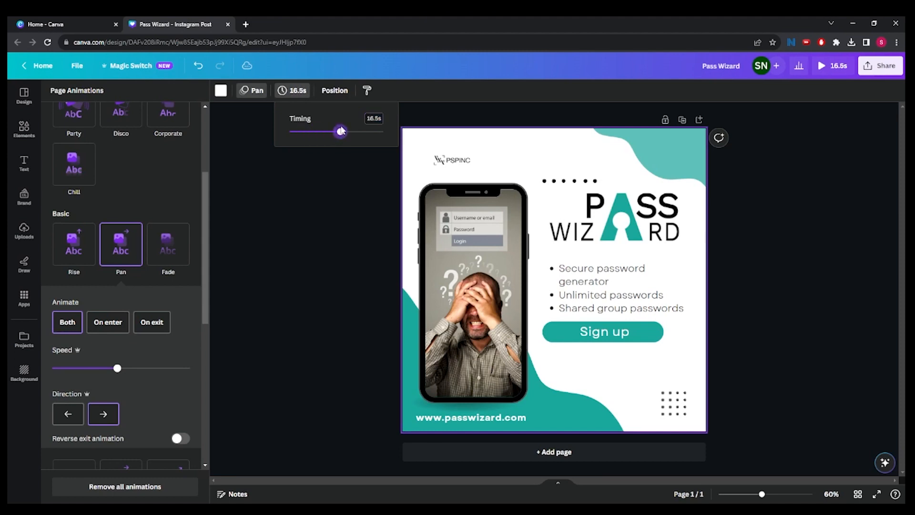
pyautogui.click(308, 132)
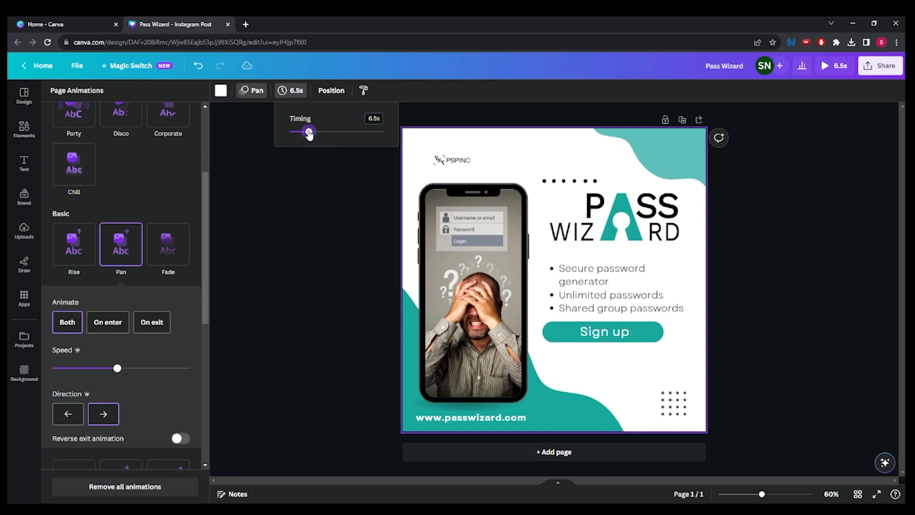
pyautogui.moveTo(309, 134); pyautogui.dragTo(296, 135)
# Step: Try the slowest and fastest Pan speeds and settle just below the middle of the range
pyautogui.scroll(-1, 142, 414)
pyautogui.click(155, 369)
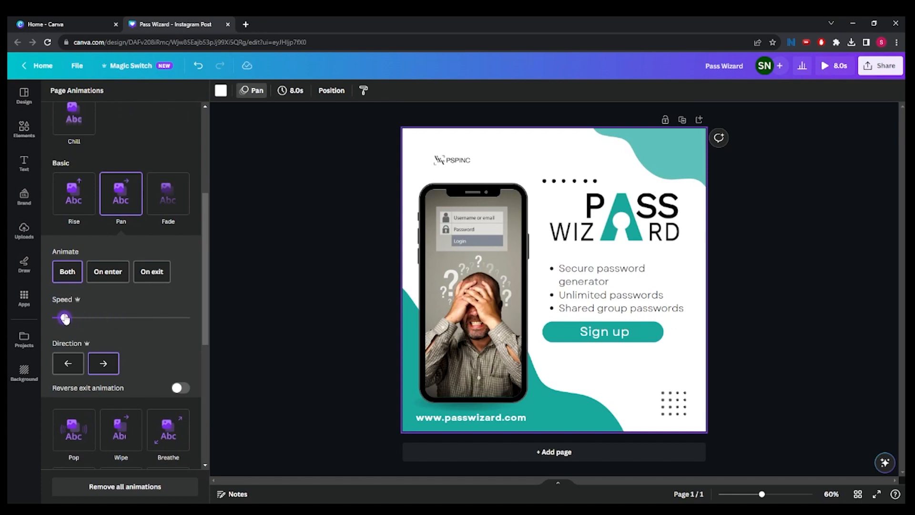
pyautogui.moveTo(65, 318); pyautogui.dragTo(63, 319)
pyautogui.moveTo(62, 319); pyautogui.dragTo(204, 308)
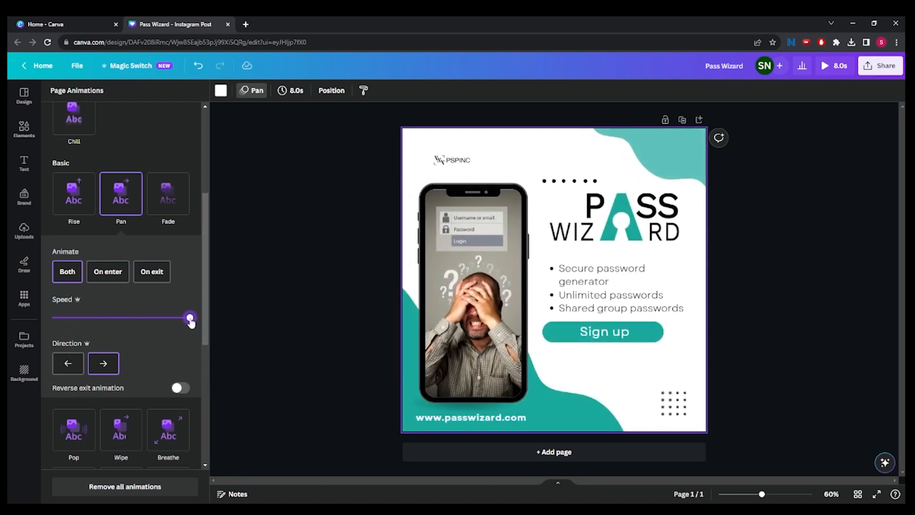
pyautogui.moveTo(190, 321); pyautogui.dragTo(108, 325)
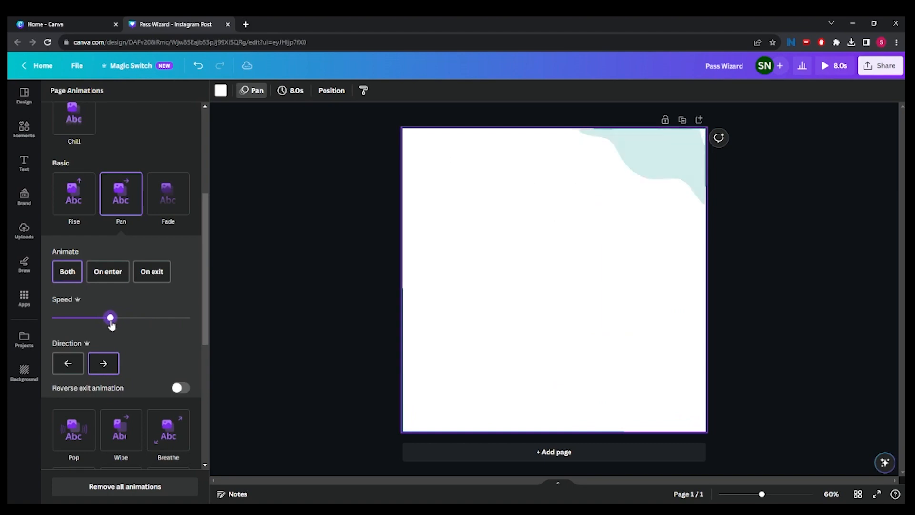
# Step: Turn on the reverse exit animation option for the page's Pan animation
pyautogui.scroll(-3, 111, 325)
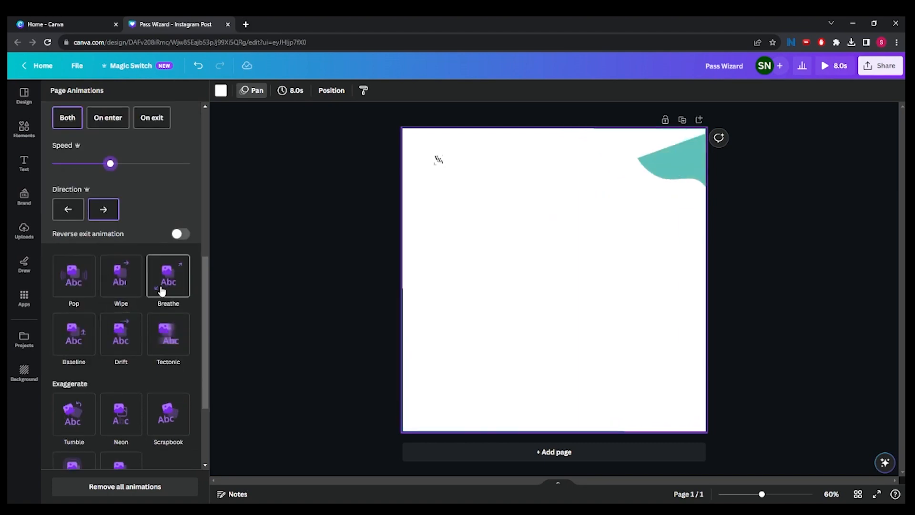
pyautogui.scroll(-3, 73, 322)
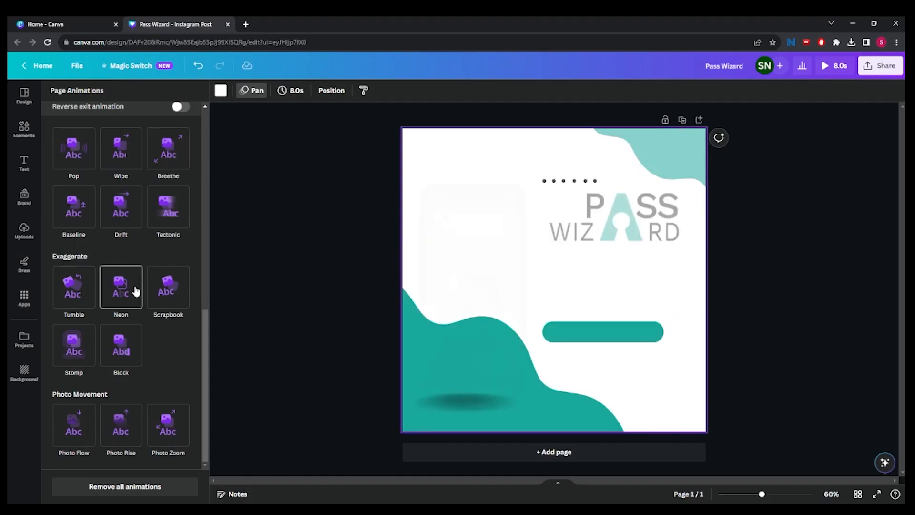
pyautogui.scroll(6, 142, 168)
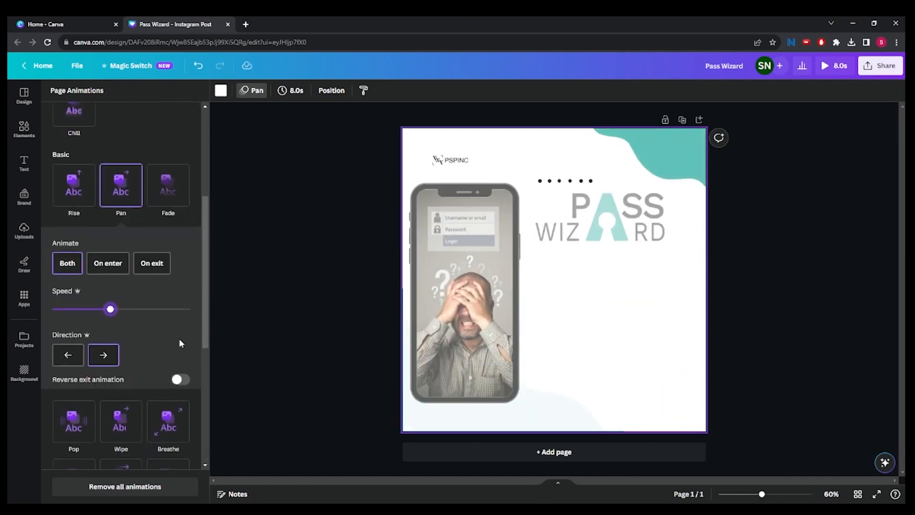
pyautogui.click(181, 380)
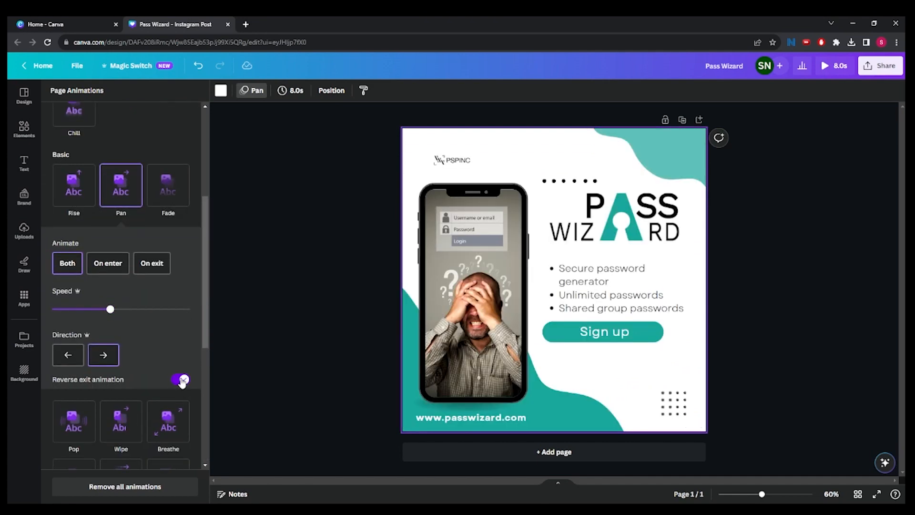
pyautogui.click(182, 380)
pyautogui.click(181, 379)
pyautogui.click(280, 321)
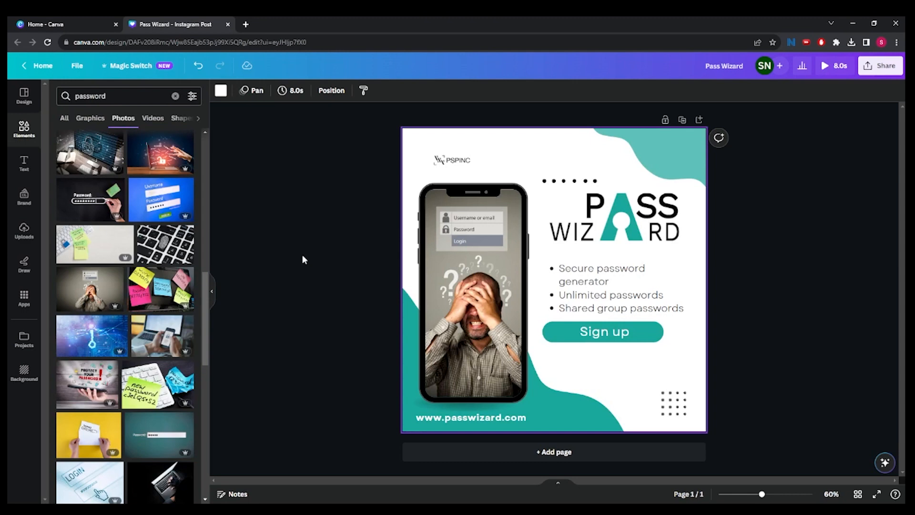
# Step: Share the design through its collaboration link with Anyone with the link, using the Can edit permission
pyautogui.click(881, 70)
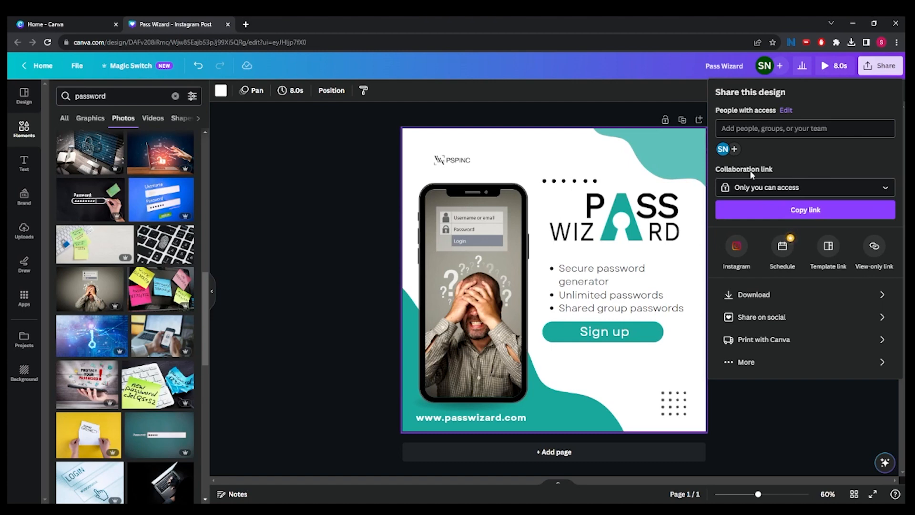
pyautogui.click(781, 190)
pyautogui.click(811, 308)
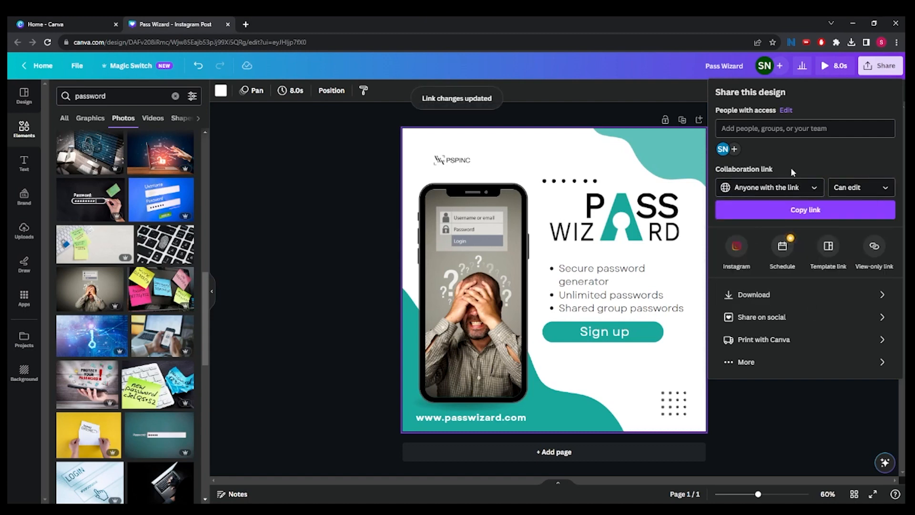
pyautogui.click(793, 194)
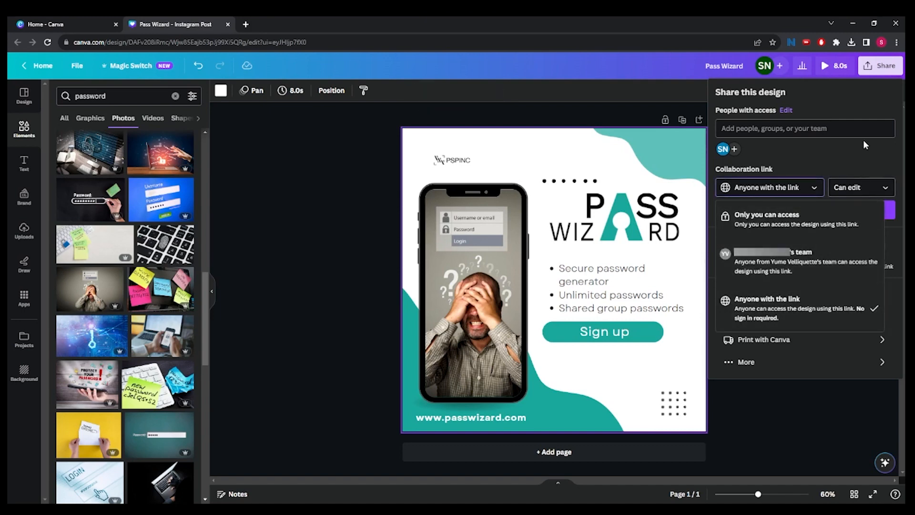
pyautogui.click(848, 158)
pyautogui.click(876, 189)
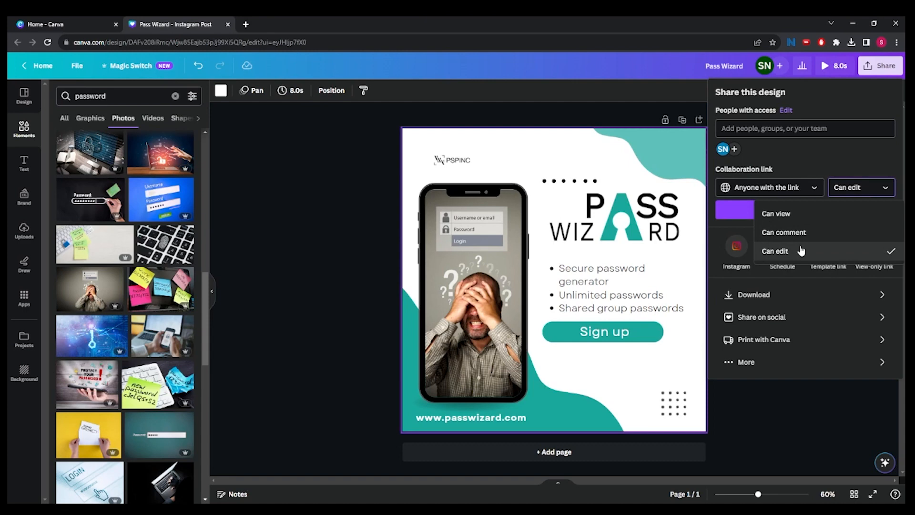
pyautogui.click(839, 169)
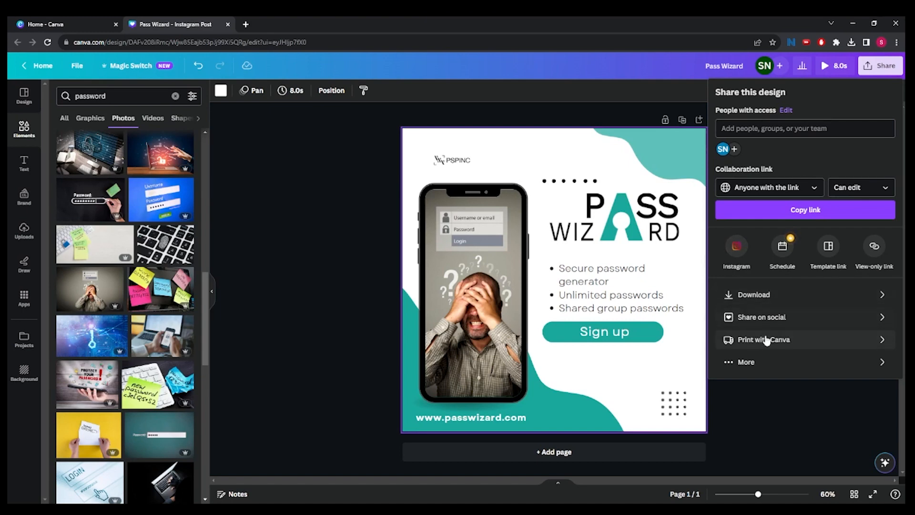
# Step: Download the design as an MP4 Video at the original 1,080 × 1,080 px quality
pyautogui.click(761, 296)
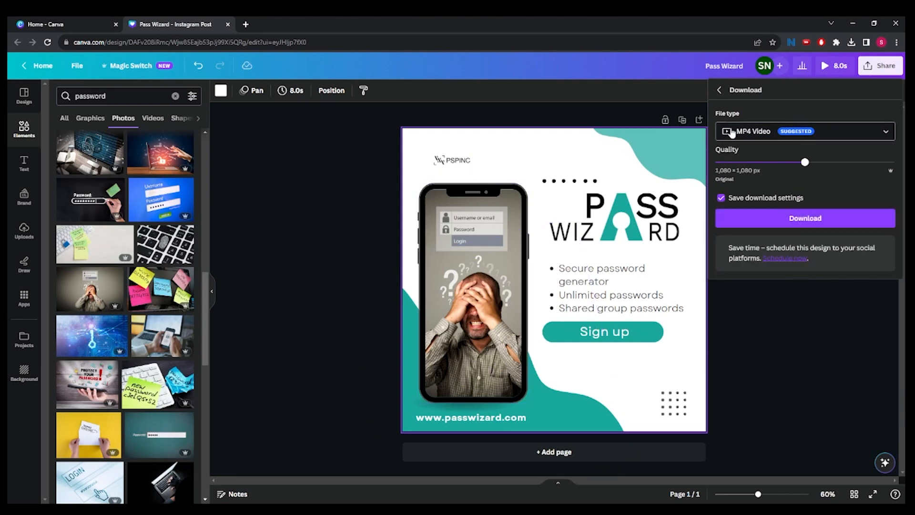
pyautogui.click(763, 133)
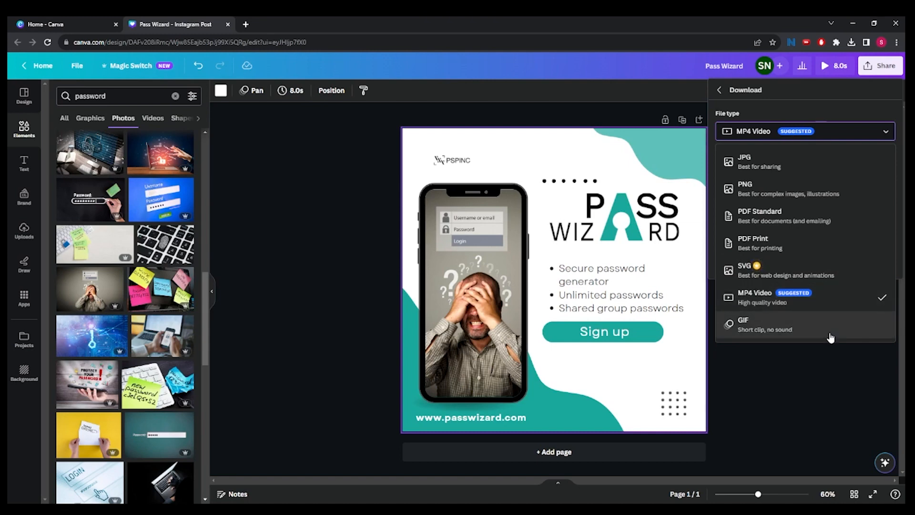
pyautogui.click(817, 292)
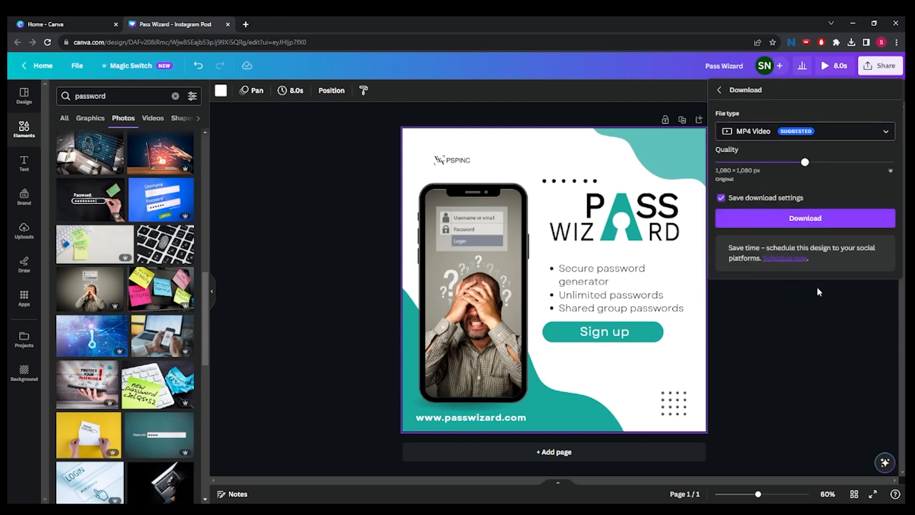
pyautogui.click(793, 227)
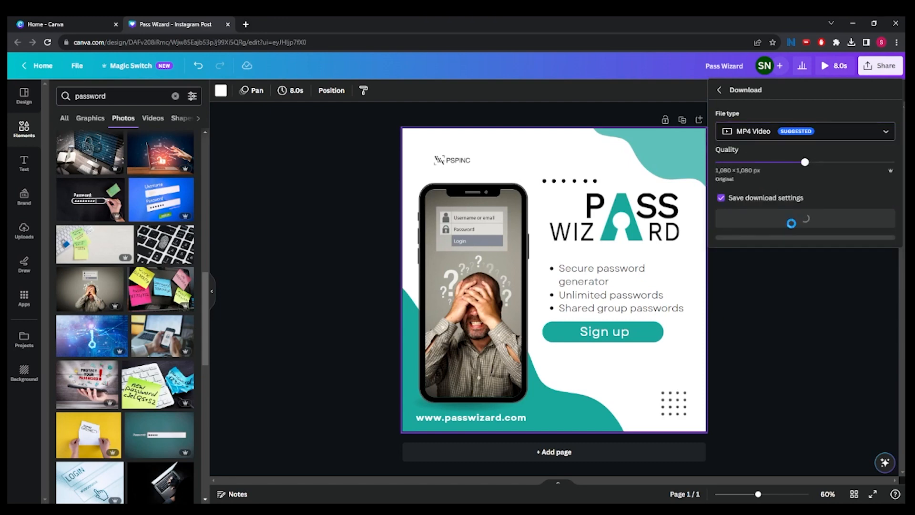